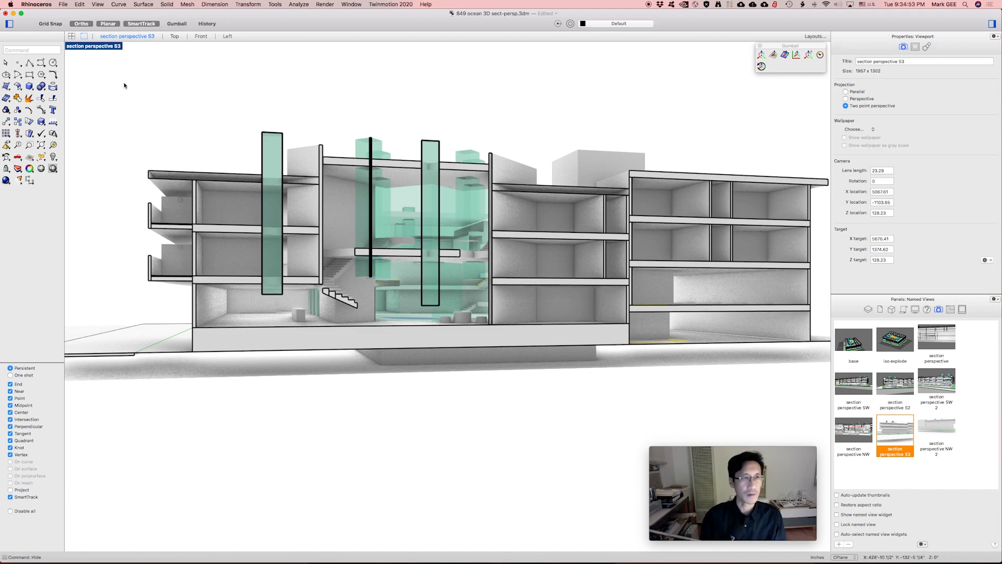
Switch to the four-viewport layout and show the hidden clipping planes around the building.
left_click(72, 36)
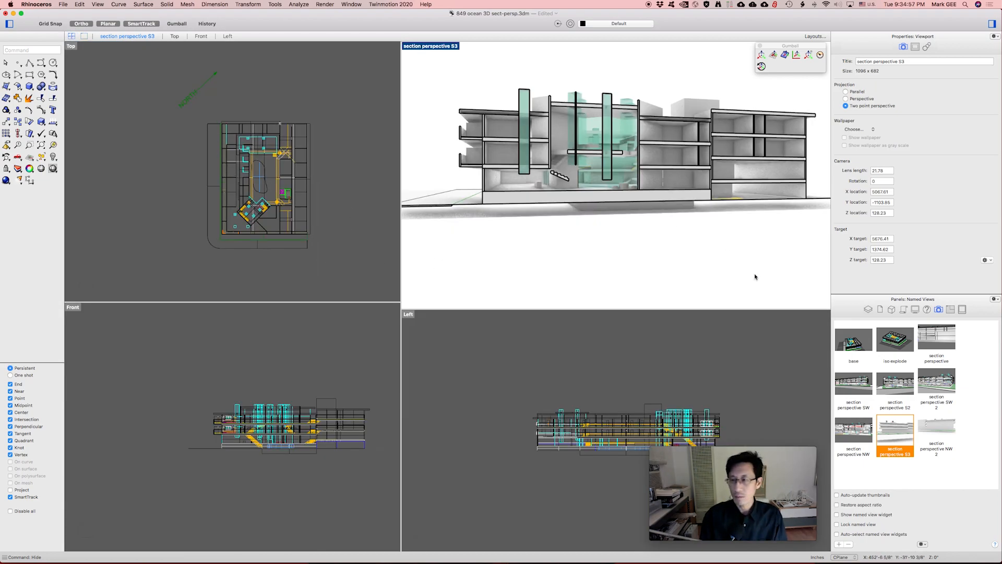
left_click(334, 272)
key("alt+super+h")
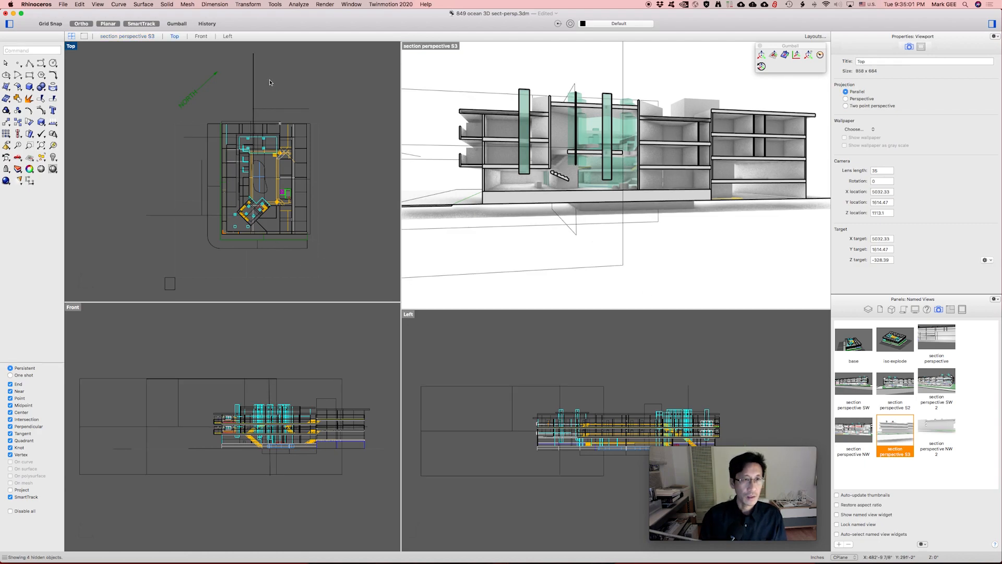
left_click(252, 92)
left_click(202, 177)
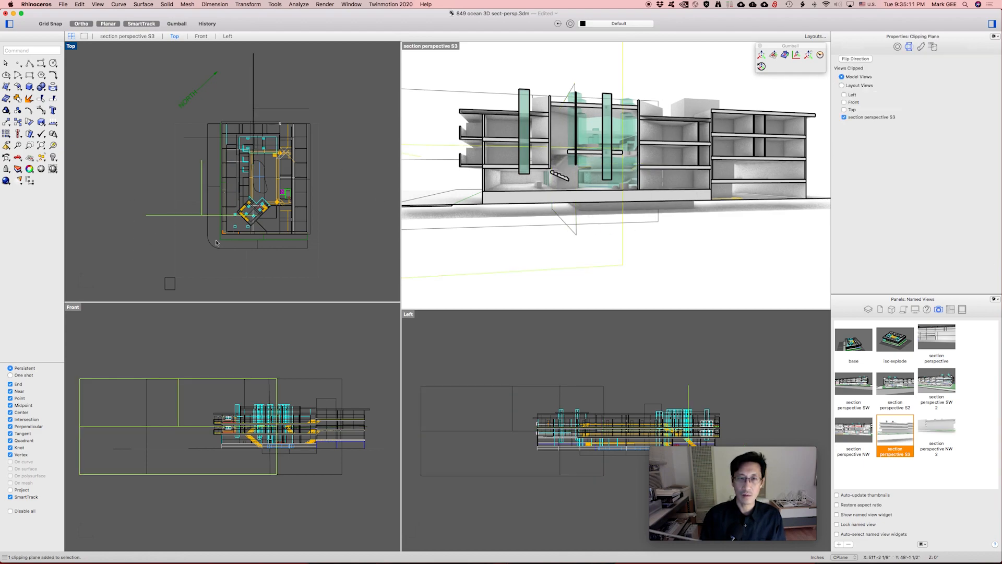
left_click(210, 188)
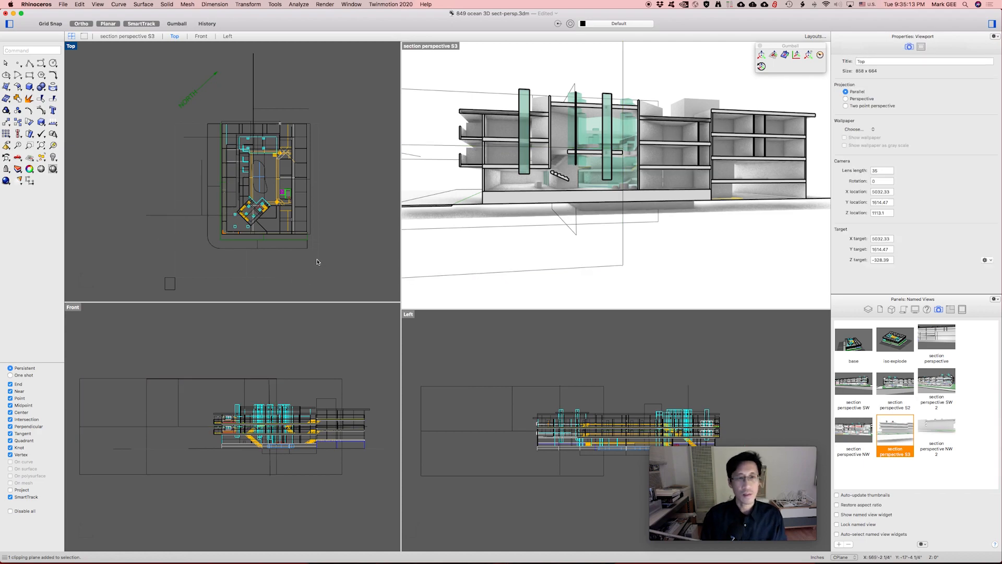
Run Section on the whole building, excluding the clipping planes, cutting along the east-west clipping plane line in the Top view.
left_click_drag(322, 259, 206, 117)
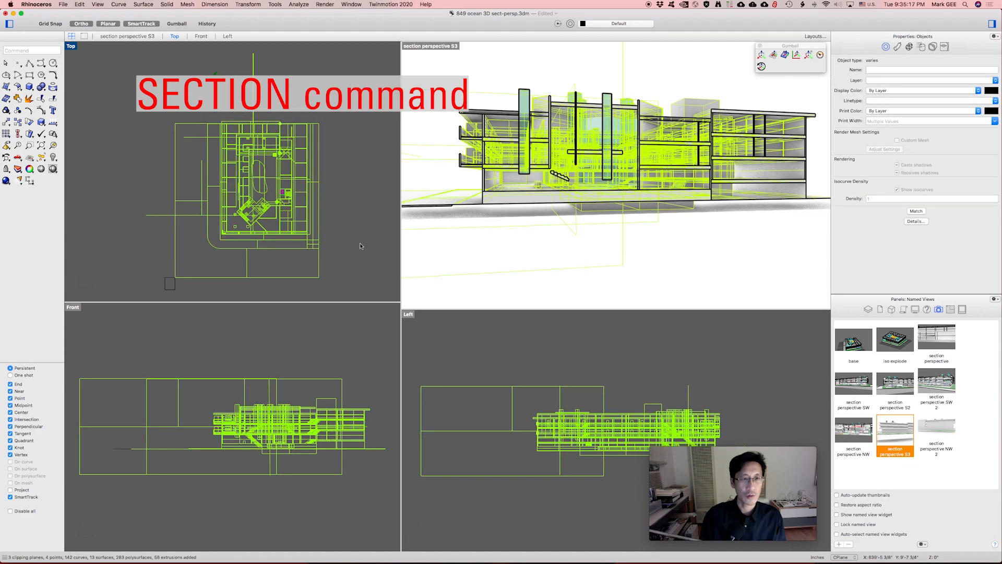
left_click_drag(162, 229, 143, 196)
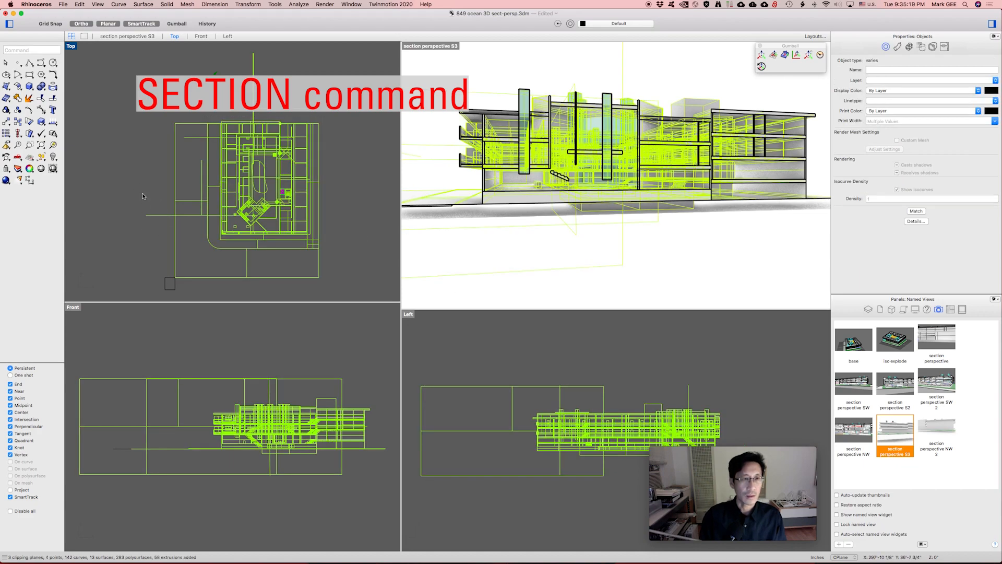
left_click(83, 456, "super")
left_click_drag(158, 407, 123, 405, "super")
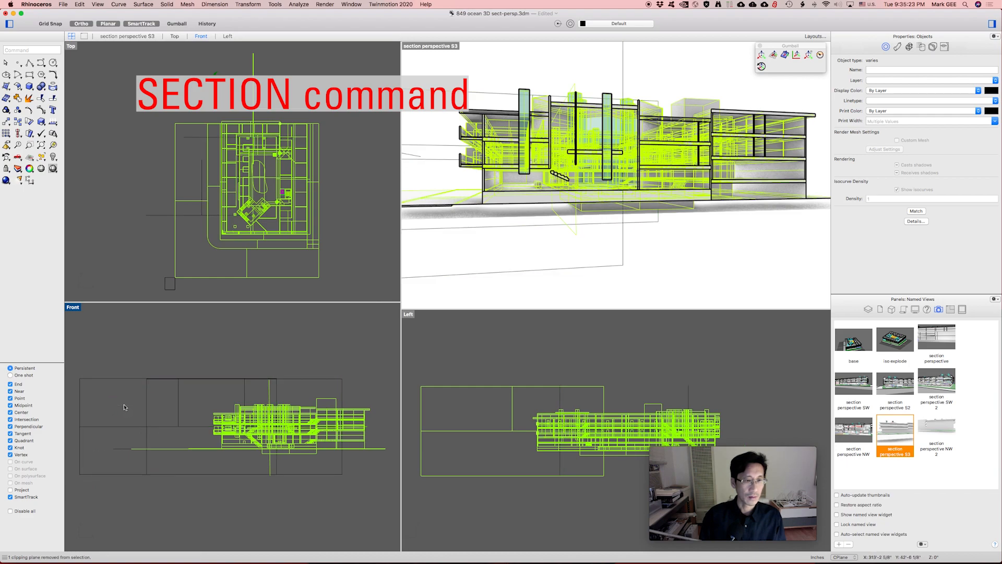
left_click_drag(288, 487, 244, 462, "super")
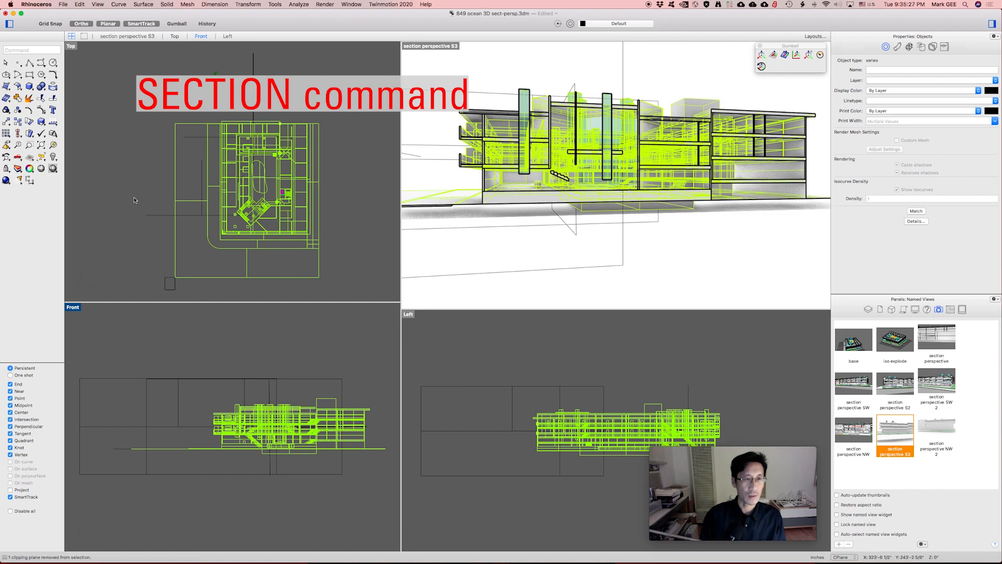
type("section")
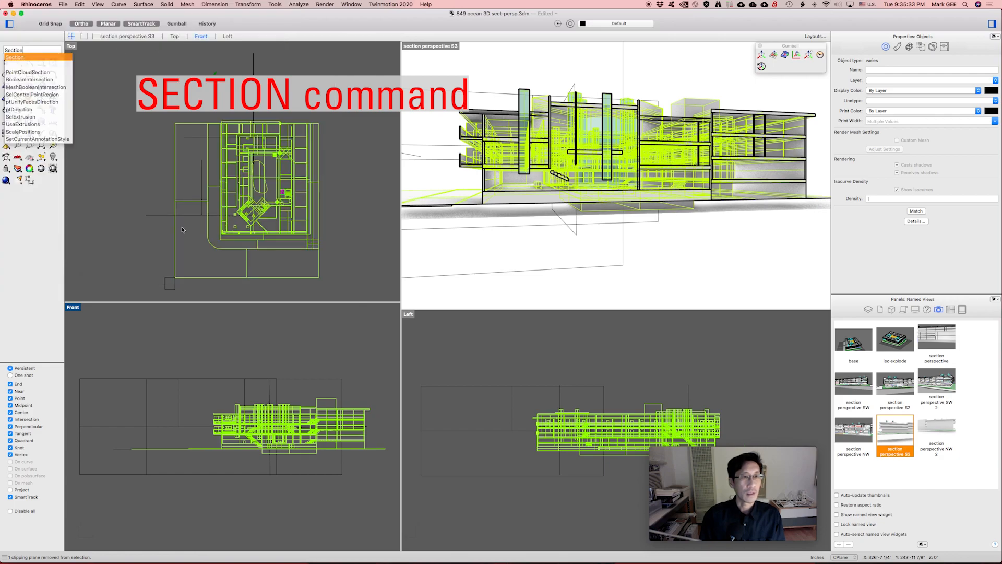
key("Return")
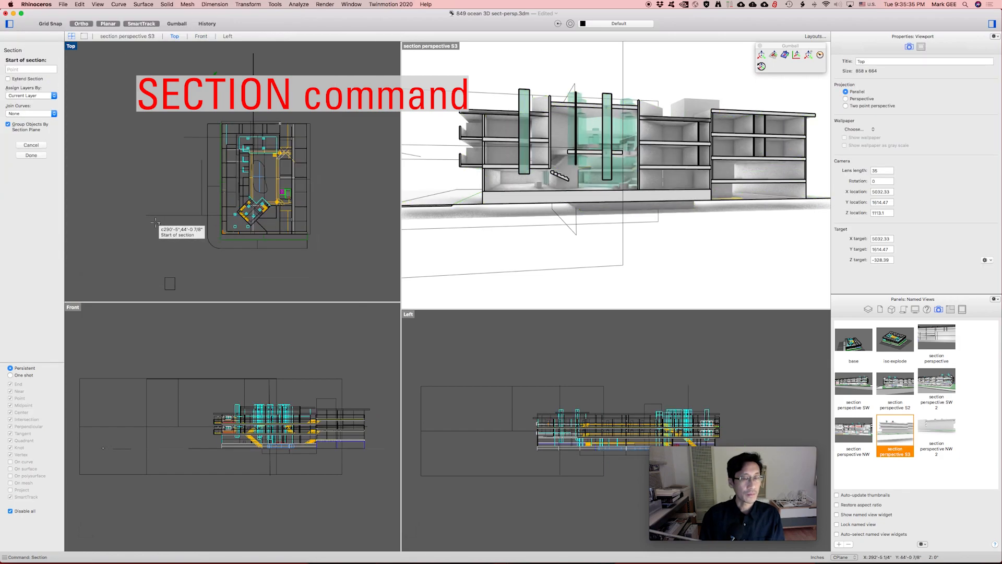
left_click(153, 215)
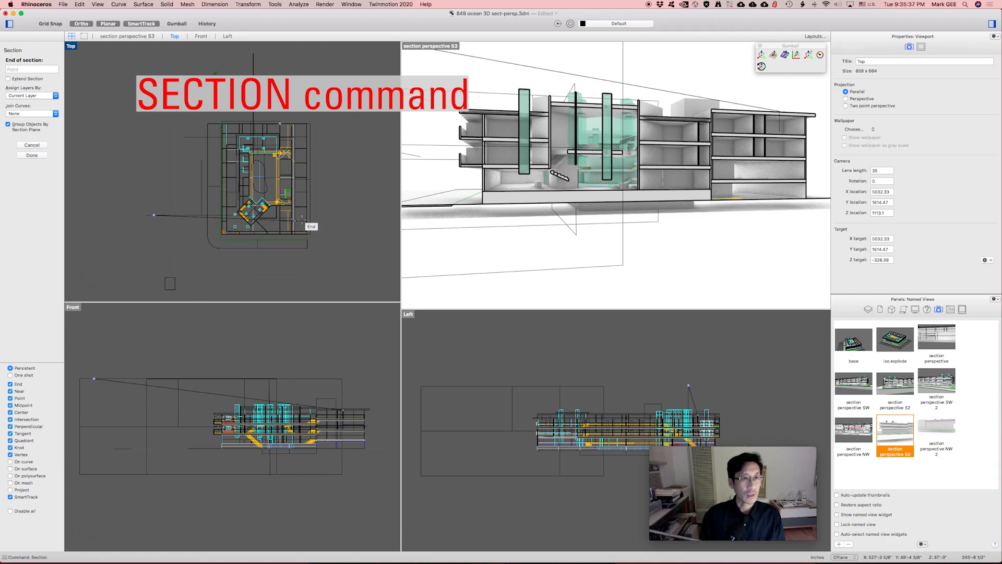
left_click(352, 215)
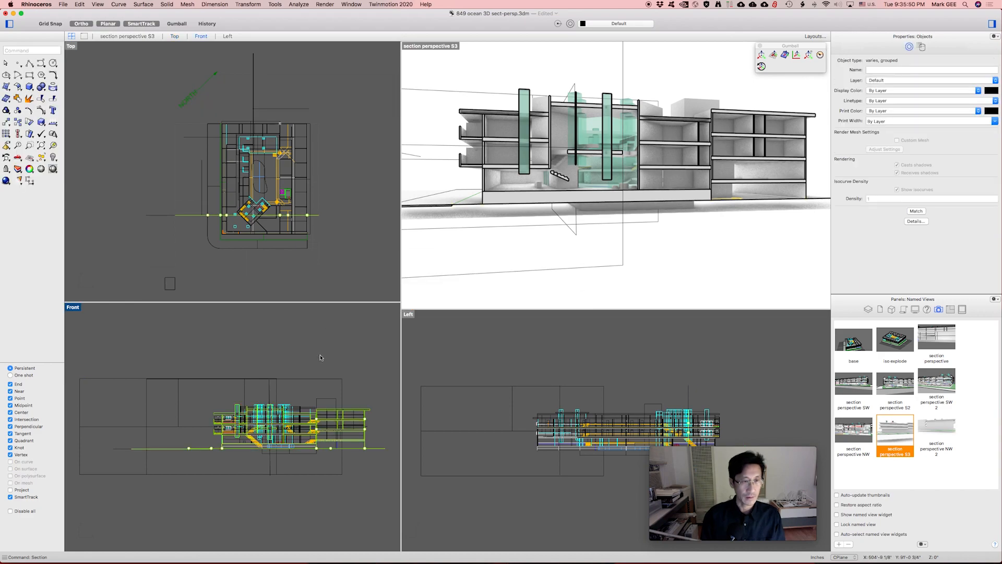
Move the new section curves horizontally in the Front view until they sit clear to the right of the building.
scroll(321, 357, "up", 1)
scroll(321, 358, "down", 3)
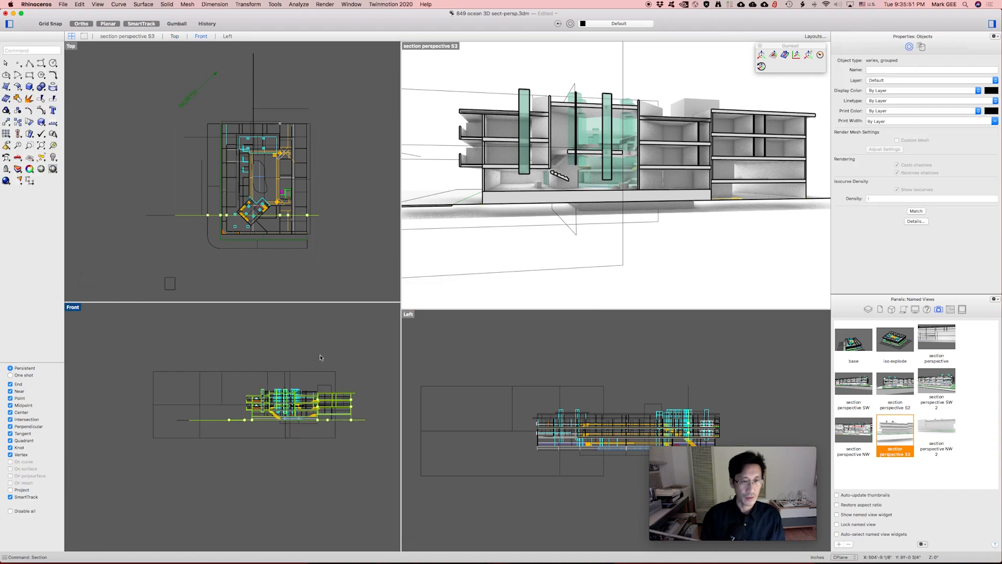
right_click_drag(349, 347, 227, 353)
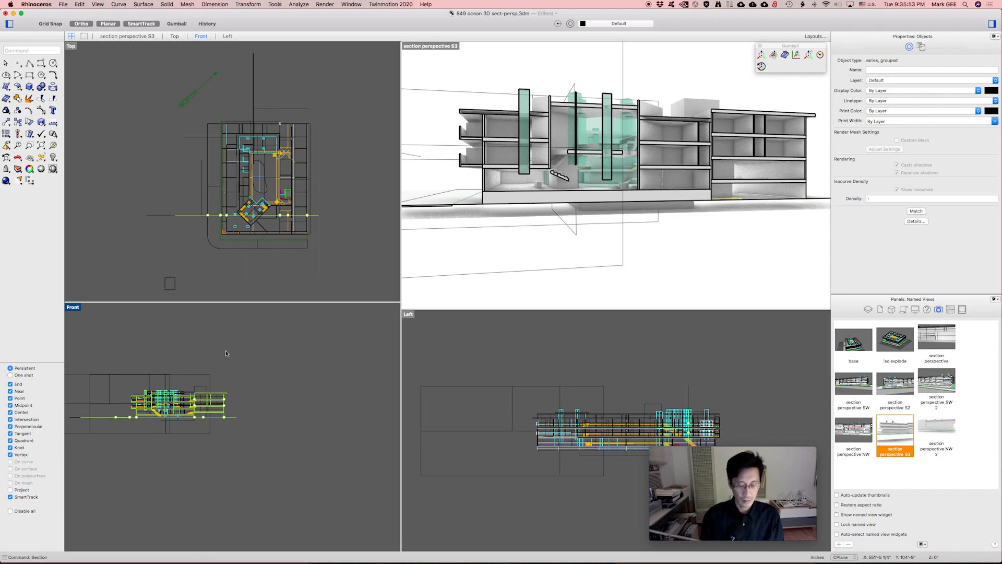
type("m")
key("Return")
left_click(176, 350)
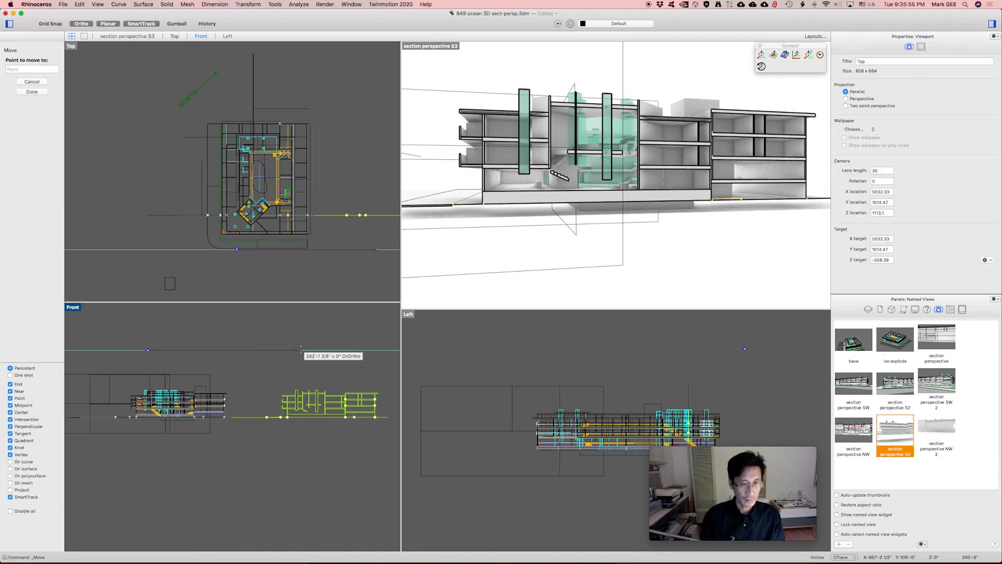
left_click(331, 350)
Zoom the section perspective S3 viewport to the section curves, change its display mode, and examine the cut outlines.
left_click(294, 445)
left_click_drag(251, 454, 348, 370)
type("zs")
right_click(578, 266)
mouse_move(584, 244)
right_mouse_down()
mouse_move(624, 228)
mouse_move(593, 259)
mouse_move(572, 246)
right_mouse_up()
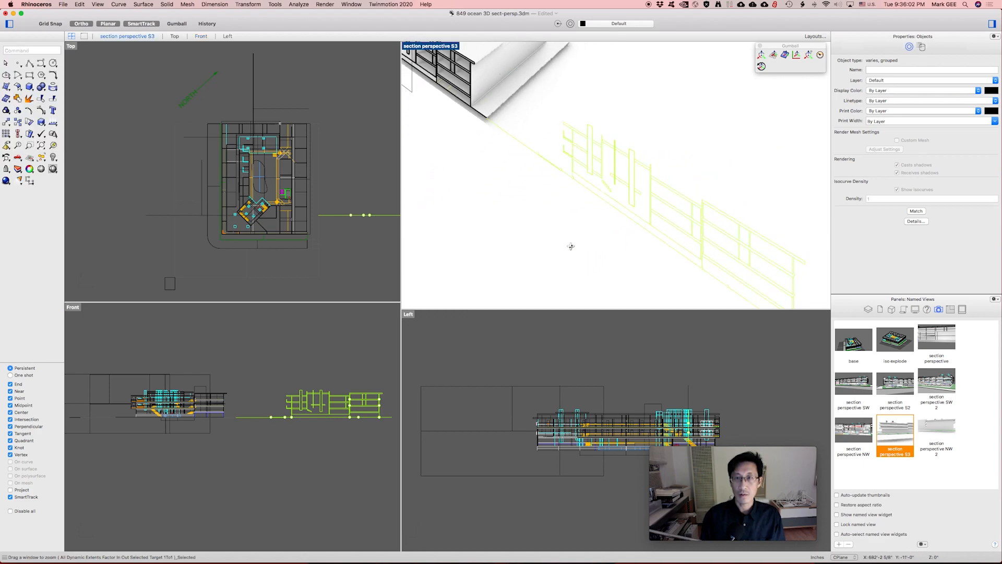
left_click(425, 46)
left_click(461, 203)
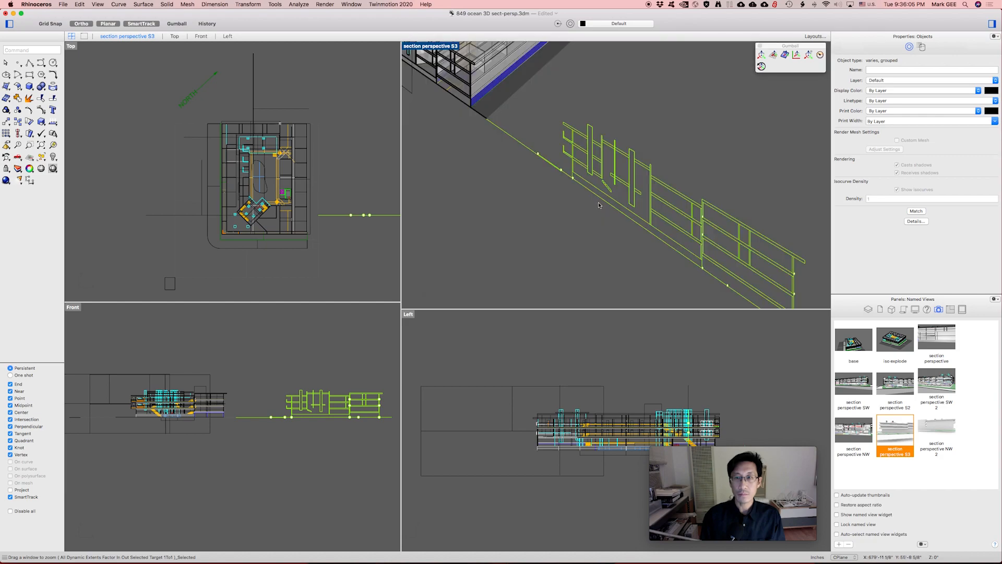
right_click_drag(609, 188, 649, 166)
key("Escape")
left_click(652, 159)
mouse_move(700, 175)
right_mouse_down()
mouse_move(675, 197)
mouse_move(729, 185)
mouse_move(705, 204)
mouse_move(676, 162)
mouse_move(682, 171)
mouse_move(720, 167)
mouse_move(731, 190)
mouse_move(684, 172)
mouse_move(671, 186)
mouse_move(700, 163)
mouse_move(686, 172)
mouse_move(707, 171)
right_mouse_up()
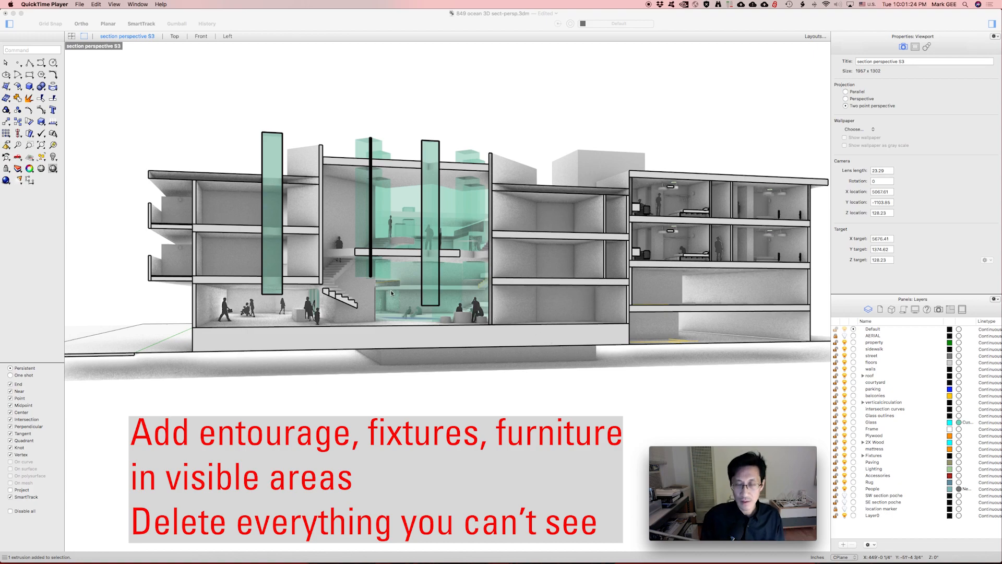
Examine the placed people and furniture from several angles, and return to the section perspective S3 named view.
right_click_drag(356, 251, 401, 282)
left_click(366, 313)
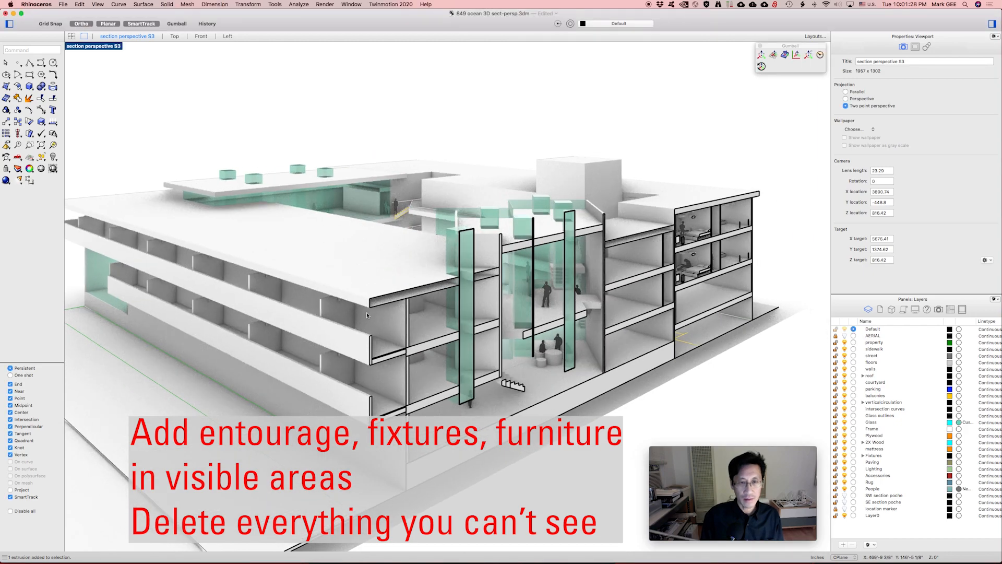
right_click_drag(366, 313, 441, 289)
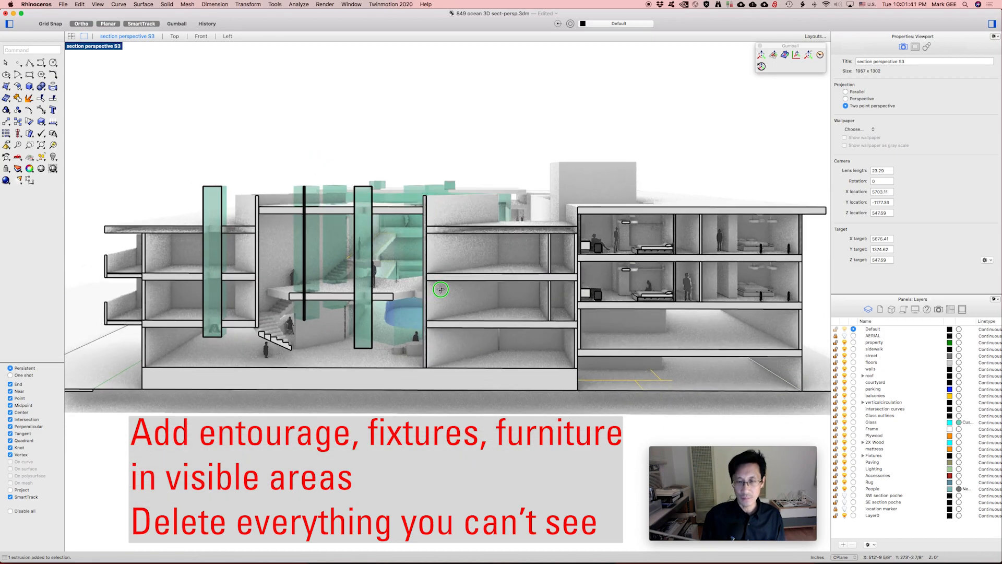
right_click_drag(596, 299, 553, 306, "shift")
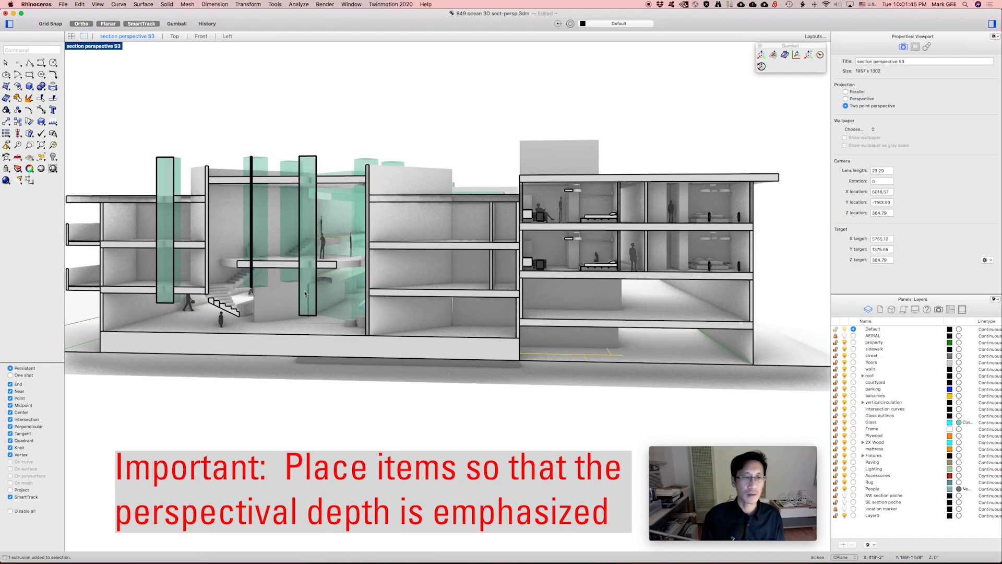
right_click_drag(371, 290, 408, 286)
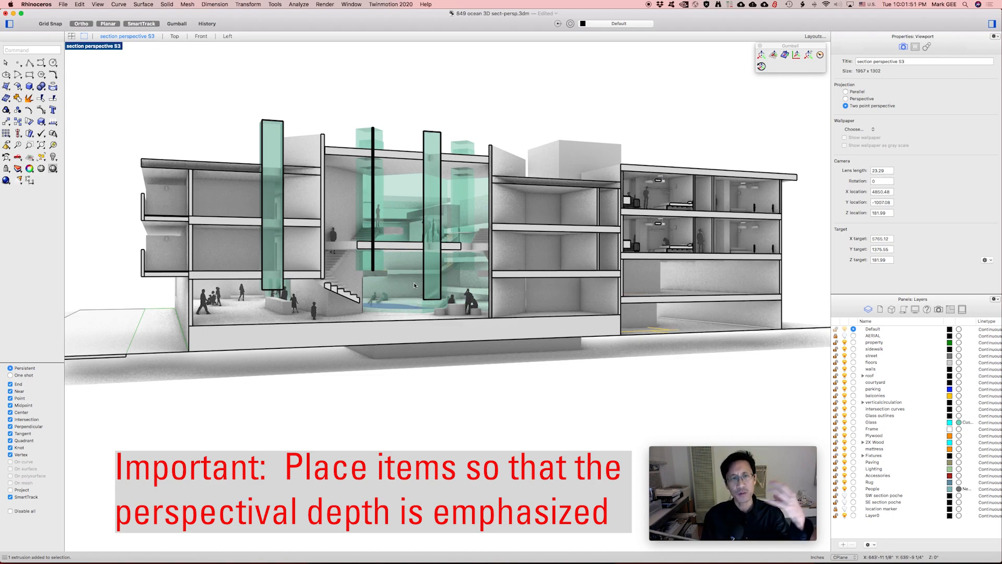
left_click(938, 310)
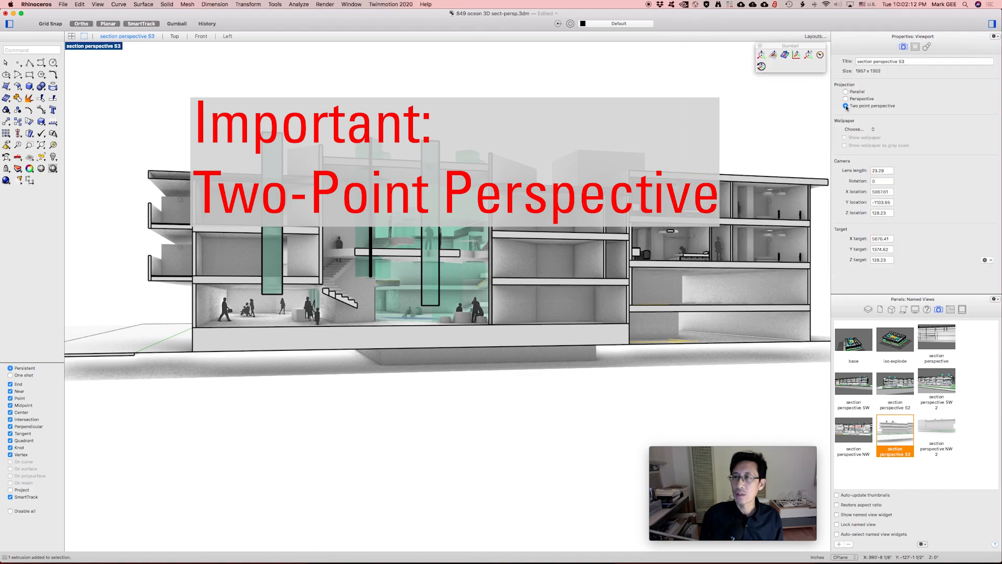
Compare the viewport in Perspective projection while orbiting, and return it to Two point perspective.
left_click(845, 99)
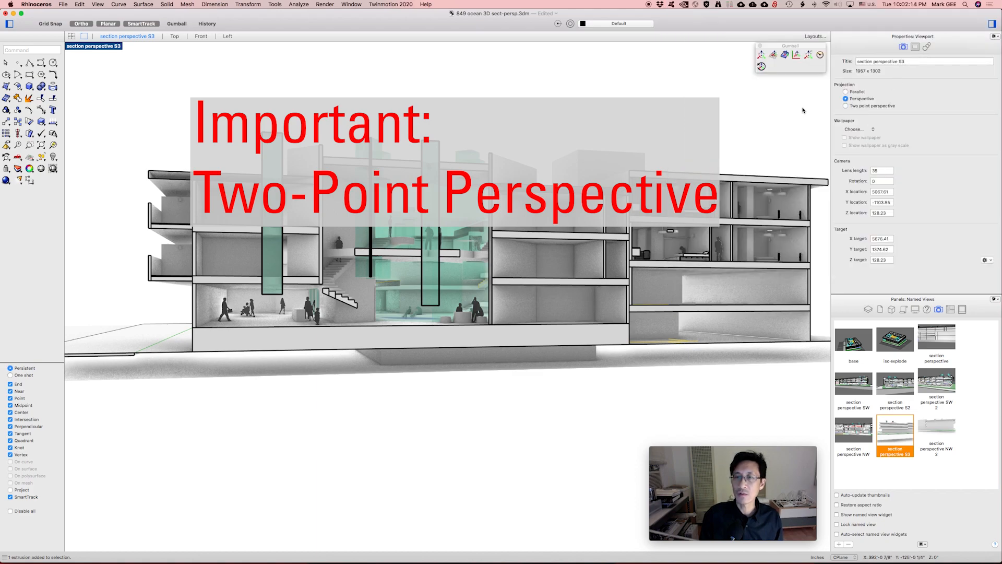
right_click_drag(688, 141, 716, 214)
right_click_drag(725, 159, 737, 167)
left_click(845, 106)
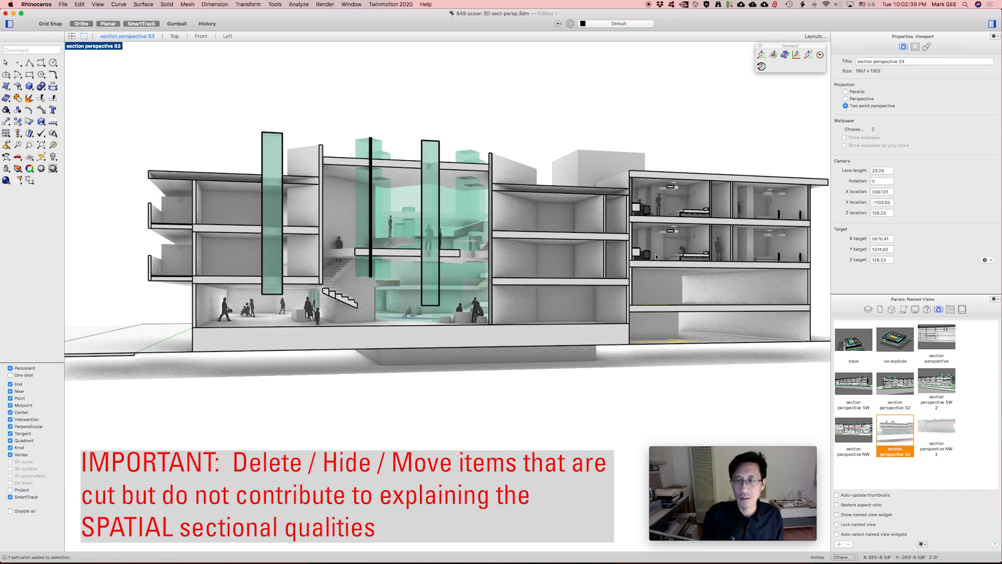
Examine up close the armchair sliced by the section plane in the lower apartment room.
scroll(653, 256, "up", 10)
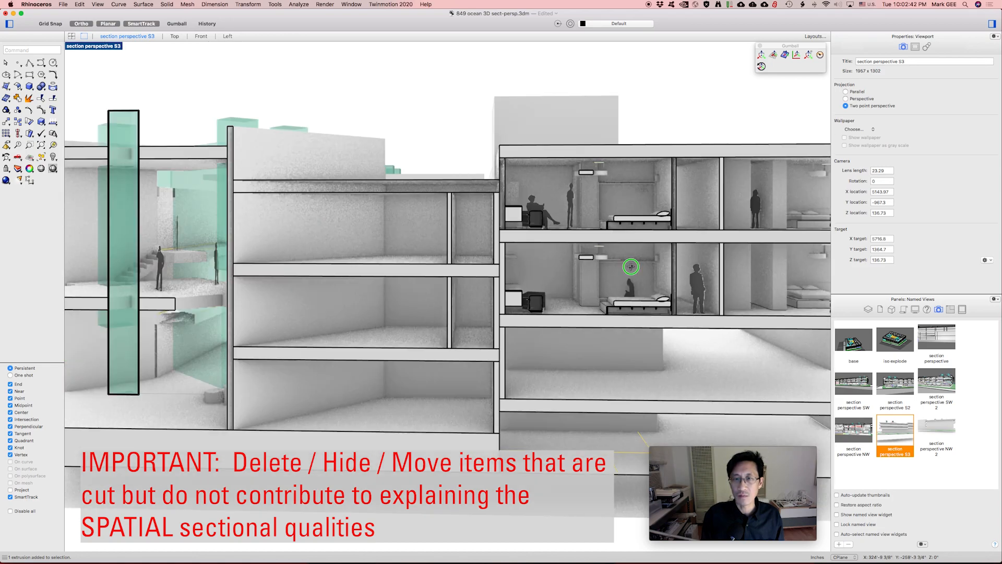
right_click_drag(631, 267, 423, 323)
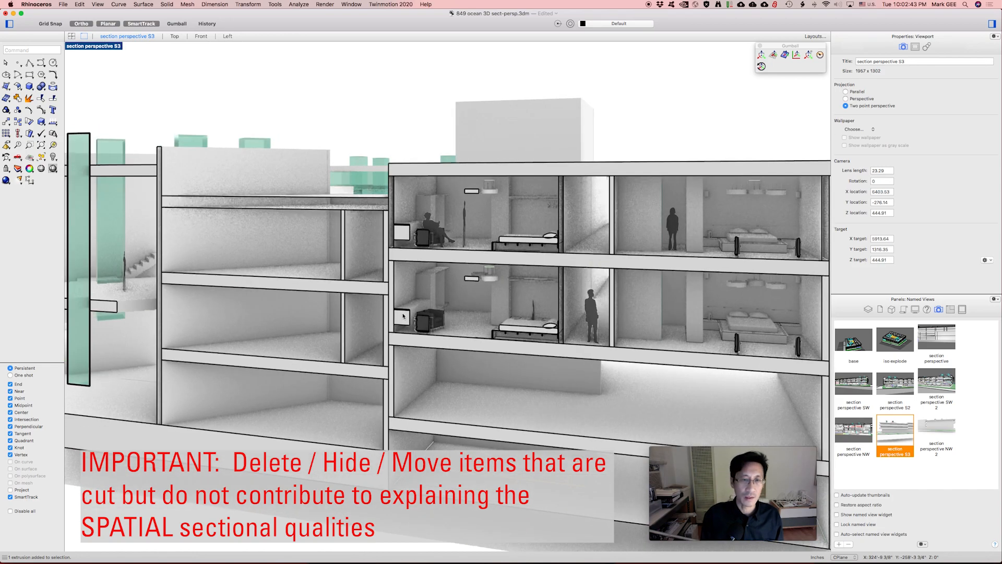
scroll(422, 326, "up", 3)
scroll(421, 326, "up", 2)
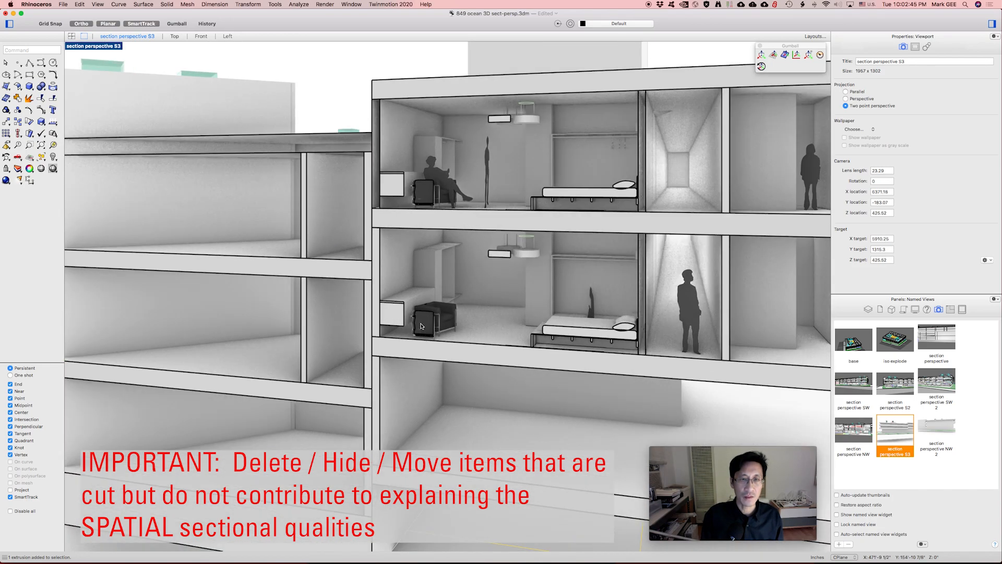
scroll(422, 327, "up", 6)
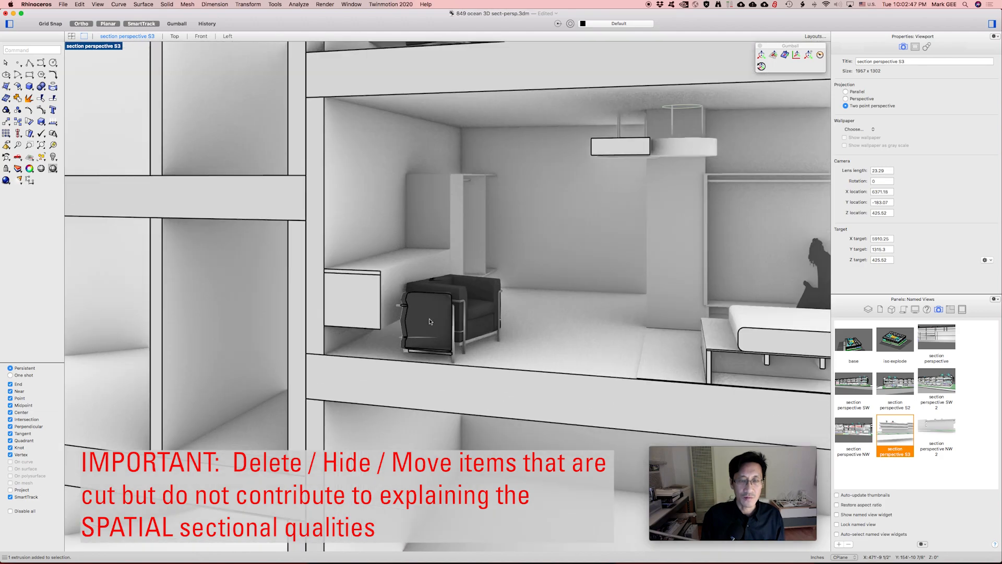
scroll(429, 322, "up", 6)
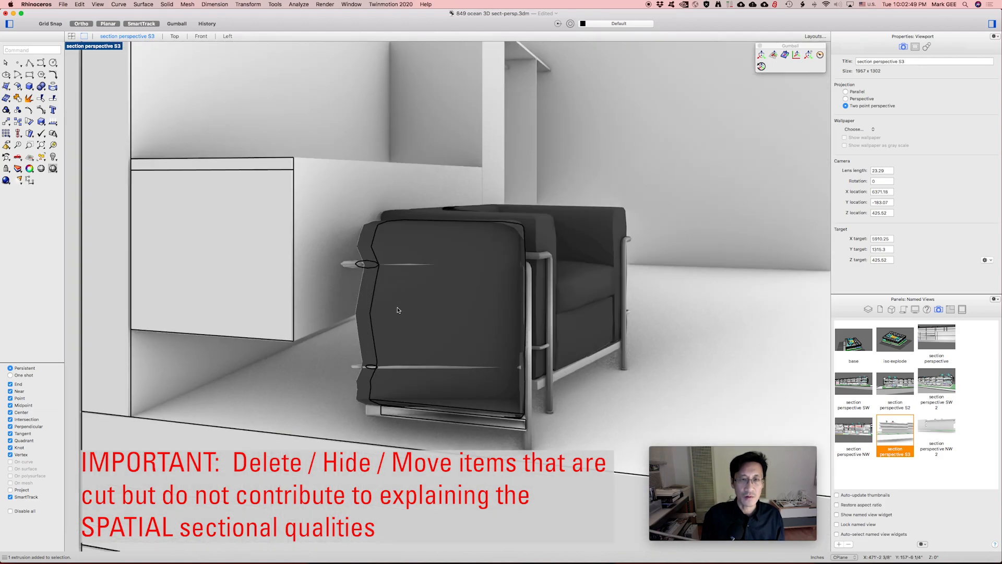
left_click(383, 309)
key("Escape")
scroll(417, 313, "down", 6)
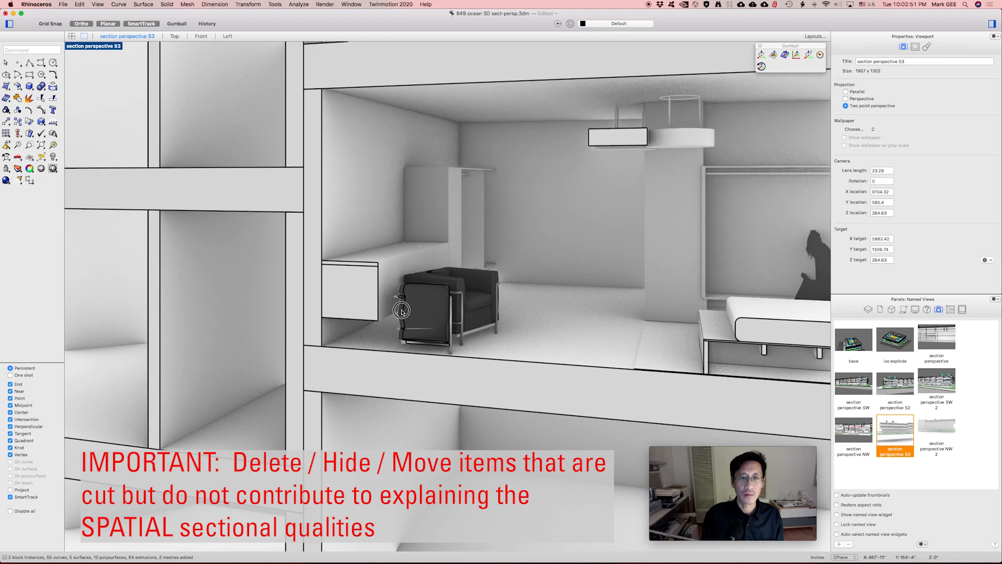
left_click(402, 312)
key("Escape")
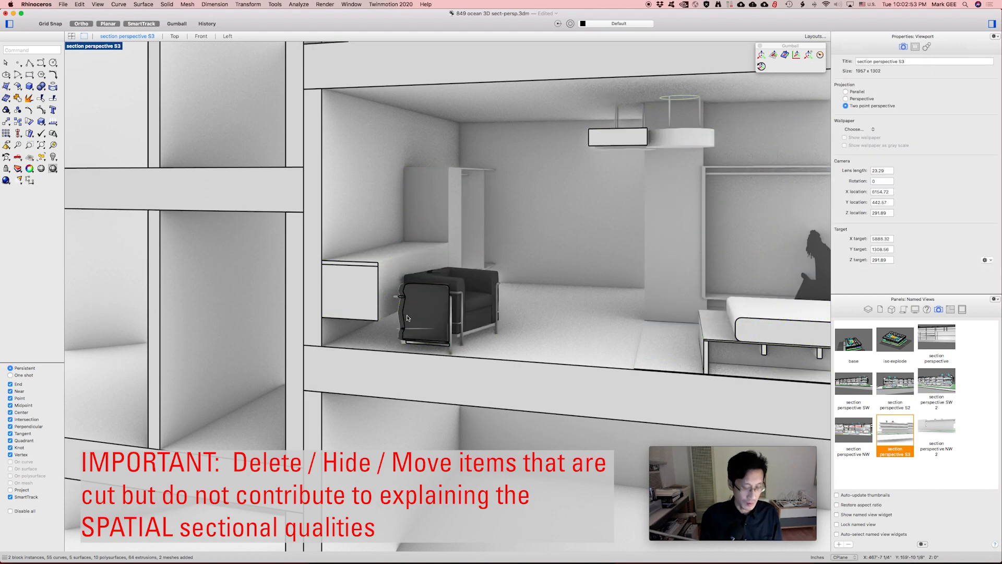
Switch the section perspective viewport to a coloured shaded display and delete the cut armchair in the lower apartment room.
right_click(84, 46)
left_click(102, 84)
right_click(89, 47)
left_click(104, 70)
left_click(424, 319)
key("Delete")
Delete three more items crossing the section plane in the stacked apartment rooms.
right_click_drag(454, 307, 398, 453)
left_click(551, 359)
key("Delete")
left_click(554, 363)
left_click(553, 364)
key("Delete")
right_click_drag(552, 387, 531, 309)
left_click(442, 300)
left_click(442, 301)
key("Delete")
Delete the left red furniture sliver cut by the section plane in the upper room at the building's right end.
scroll(565, 359, "down", 3)
scroll(566, 359, "down", 3)
right_click_drag(565, 359, 473, 355)
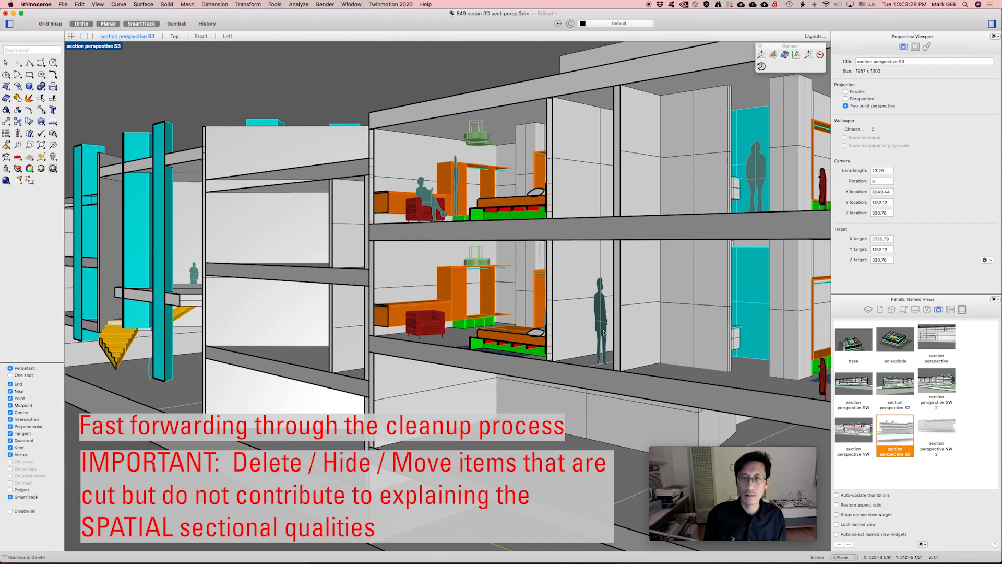
scroll(649, 337, "down", 2)
right_click_drag(699, 269, 621, 270)
scroll(698, 270, "down", 2)
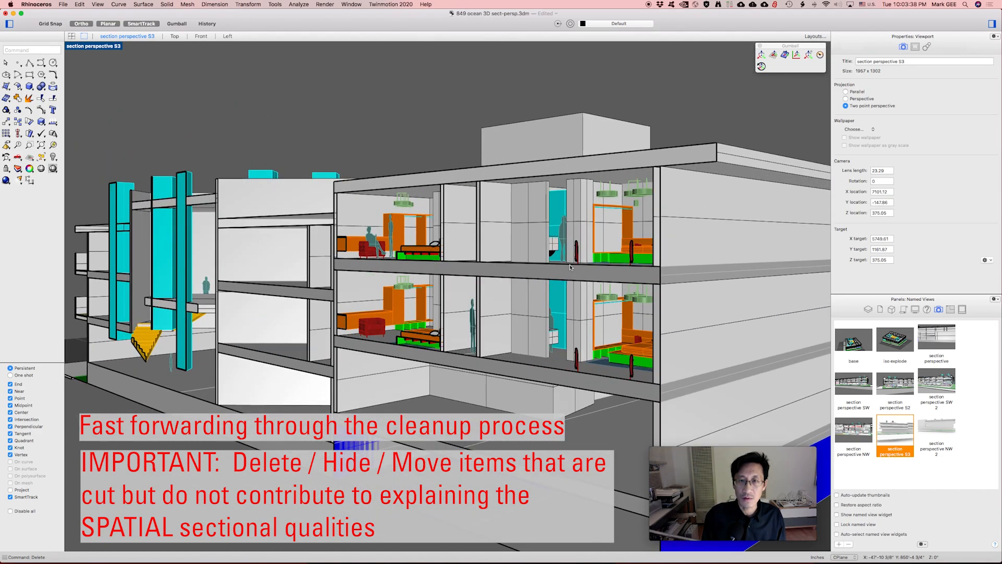
scroll(699, 270, "up", 3)
left_click(579, 238)
key("Delete")
Delete two more red furniture slivers cut by the section plane in the building's right-end rooms.
left_click(687, 249)
left_click(725, 65)
key("Delete")
left_click(685, 441)
left_click(725, 310)
key("Delete")
scroll(621, 334, "down", 2)
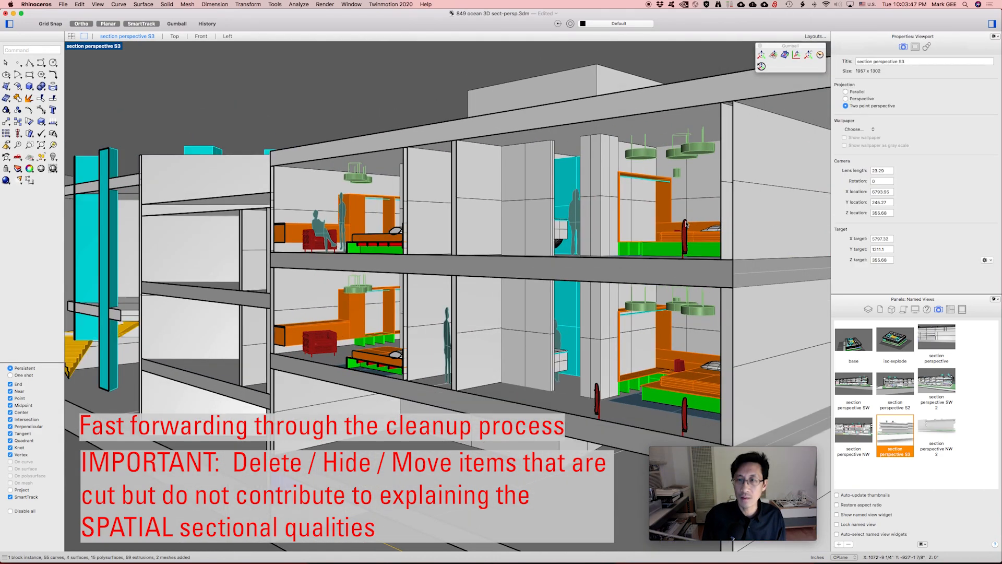
Delete the remaining red furniture slivers cut by the section plane in the lower right-end room.
right_click_drag(621, 334, 634, 413)
left_click(623, 460)
key("Delete")
right_click_drag(622, 460, 622, 387)
left_click(619, 413)
key("Delete")
Restore the saved section perspective S3 view and switch its viewport back to the white, softly shaded display.
double_click(896, 431)
right_click(104, 45)
left_click(131, 122)
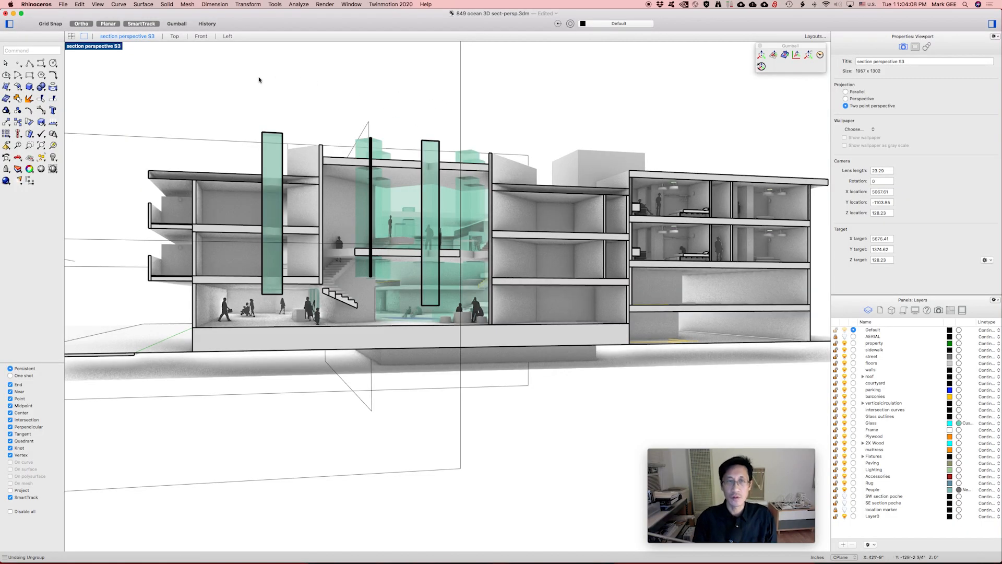
Show the four-viewport layout and frame the building and section plane in the top view.
left_click(72, 36)
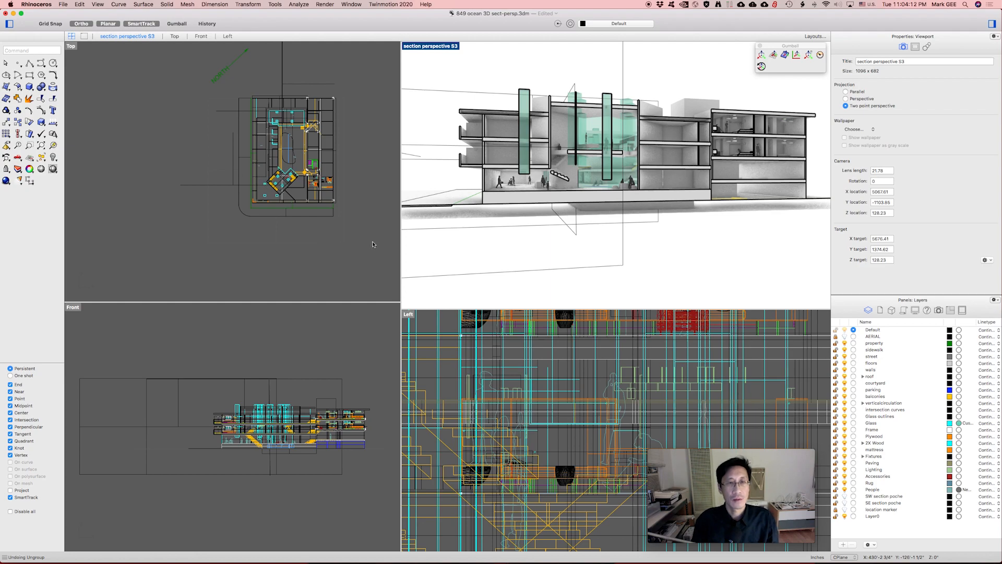
left_click(353, 193)
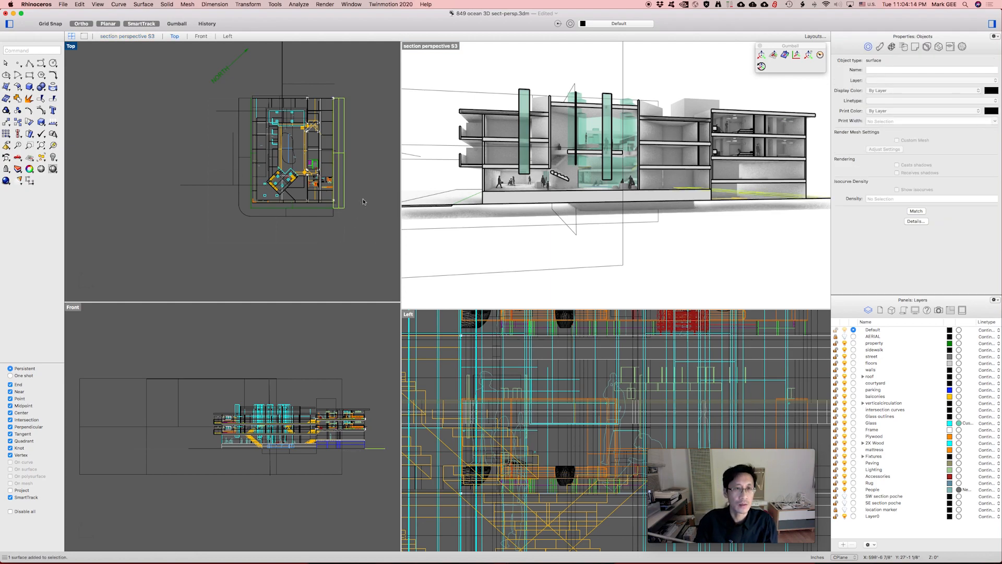
left_click(369, 196)
scroll(363, 217, "up", 5)
right_click_drag(369, 196, 362, 218)
scroll(363, 219, "down", 3)
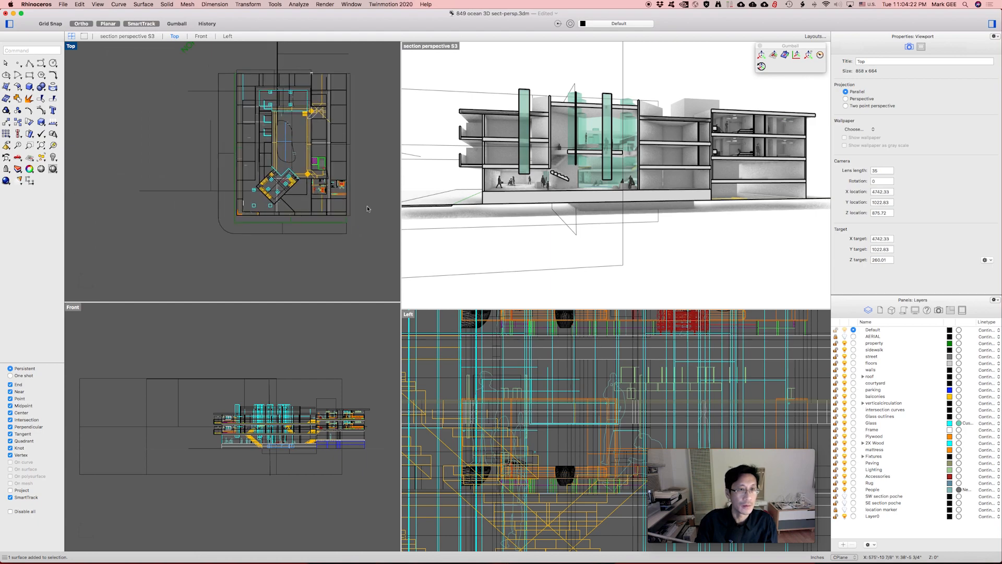
scroll(367, 209, "up", 1)
right_click_drag(376, 197, 327, 221)
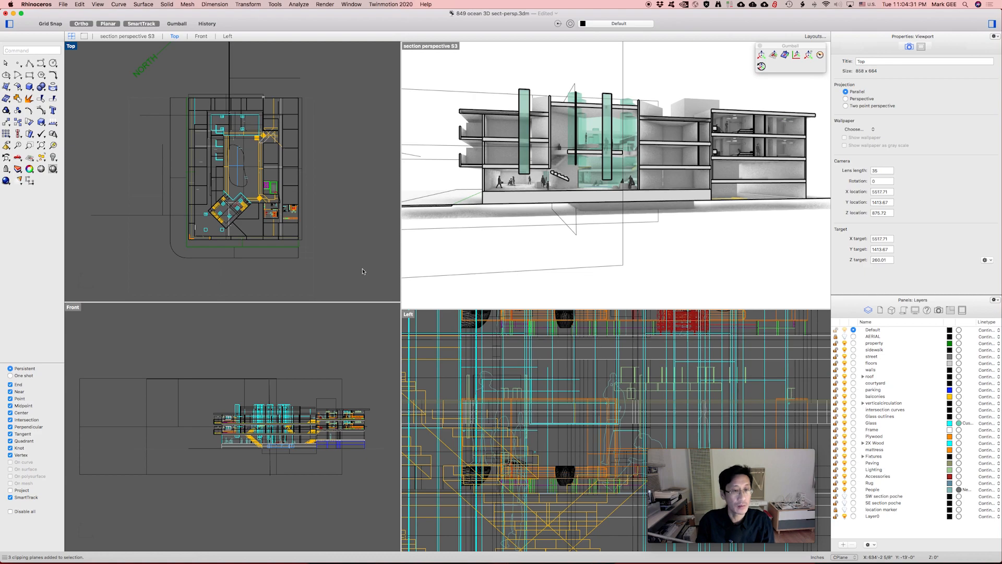
Draw a straight horizontal line along the clipping plane in the top view, extending past both sides of the building.
type("i")
type("ine")
key("Return")
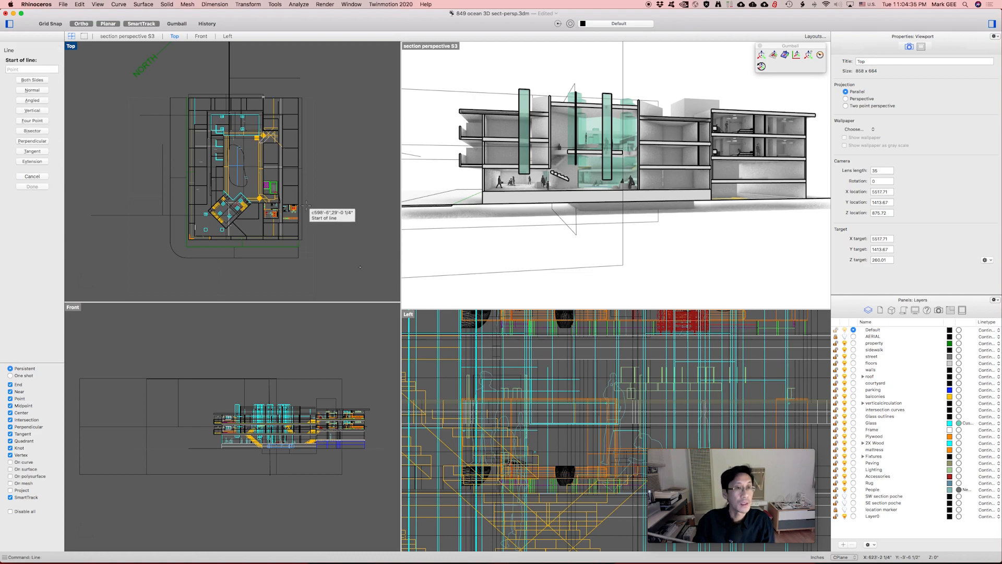
left_click(119, 215)
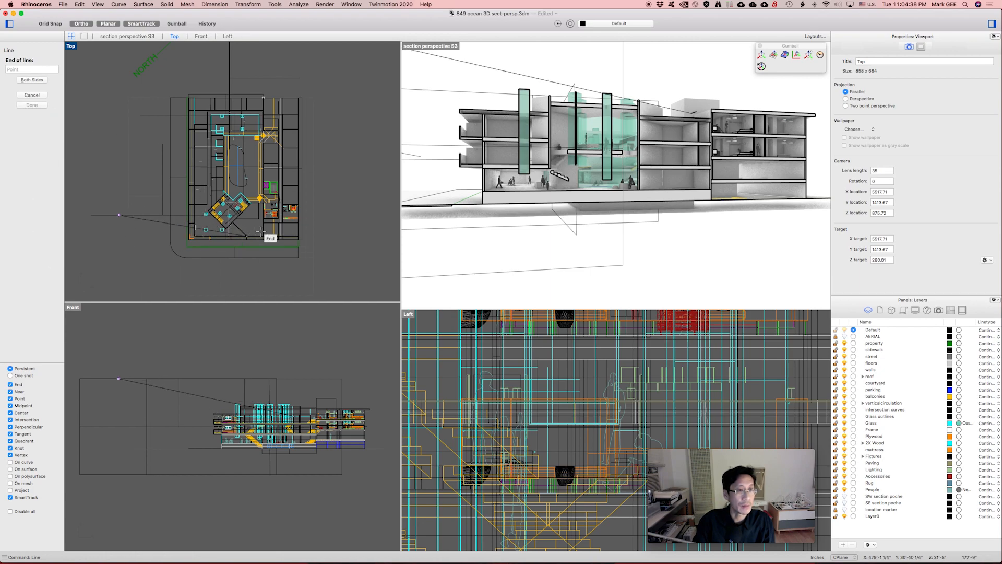
left_click(376, 209)
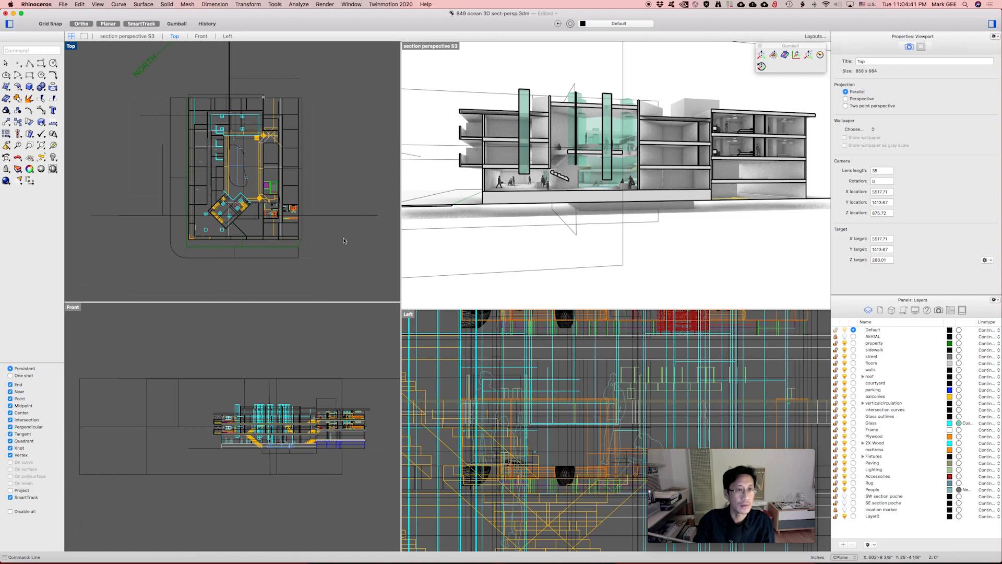
left_click(358, 215)
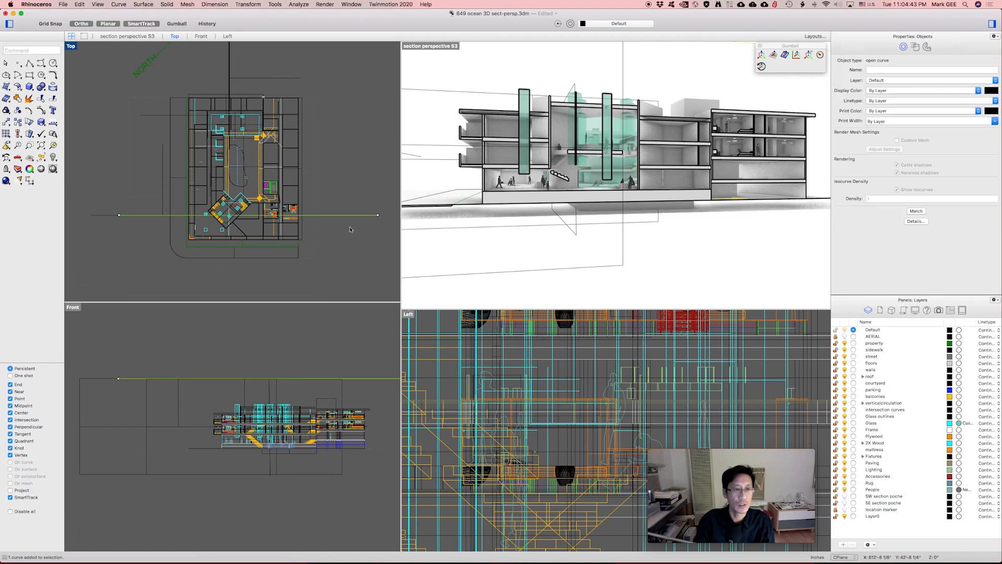
key("Escape")
Hide the three clipping planes.
left_click_drag(631, 281, 564, 222)
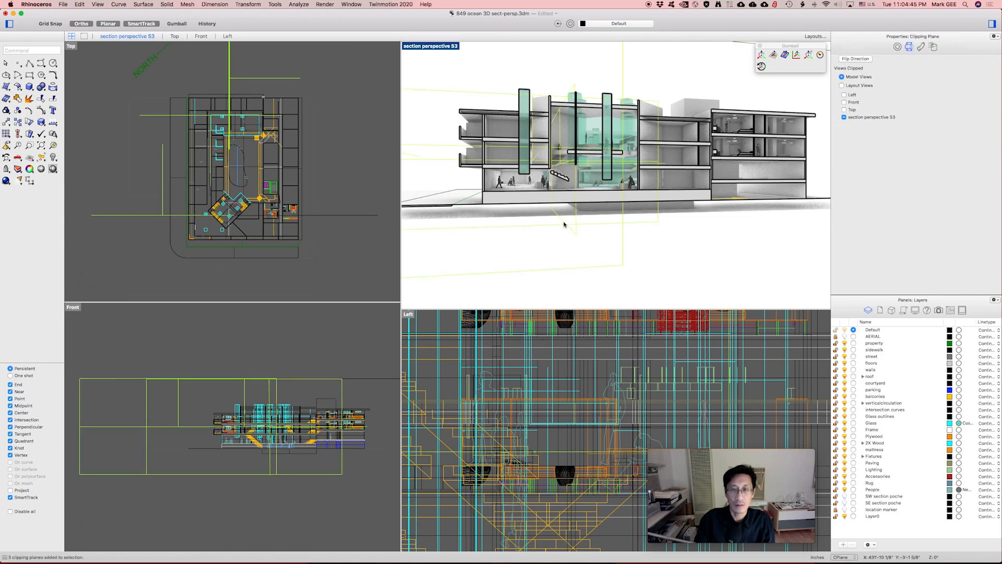
type("hide")
key("Return")
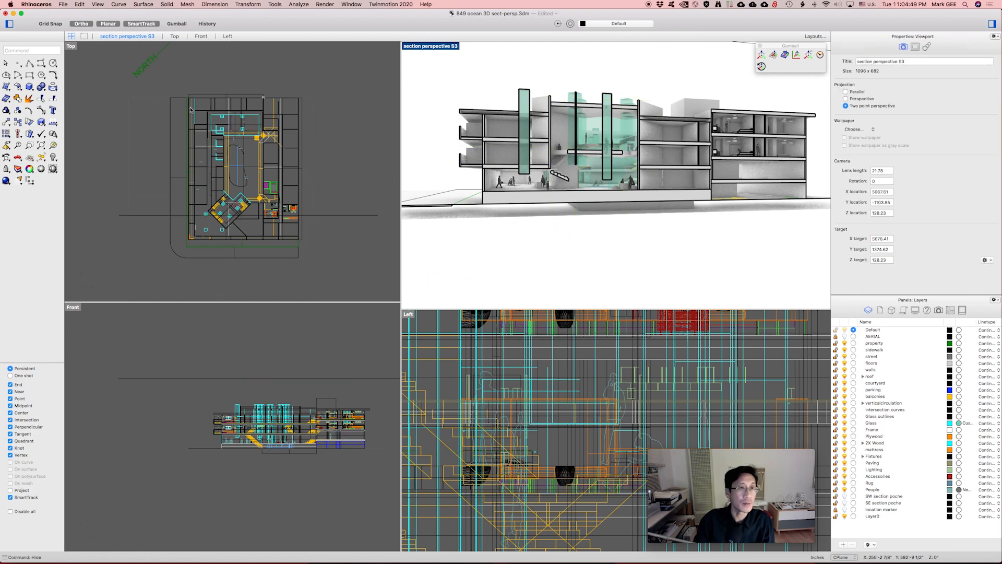
Ungroup all objects in the model, running Ungroup twice to break up nested groups.
left_click(301, 90)
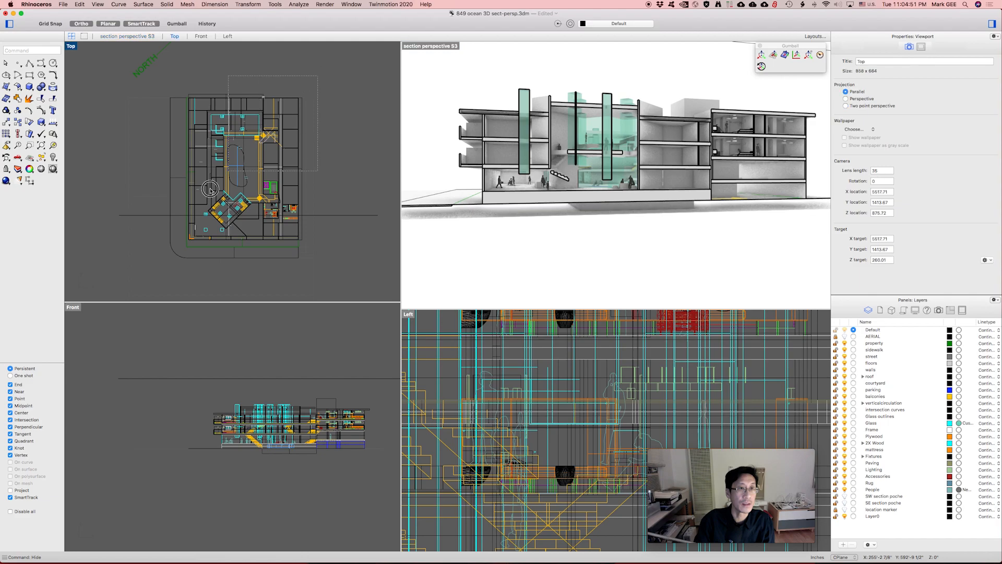
key("super+a")
type("ungr")
key("Return")
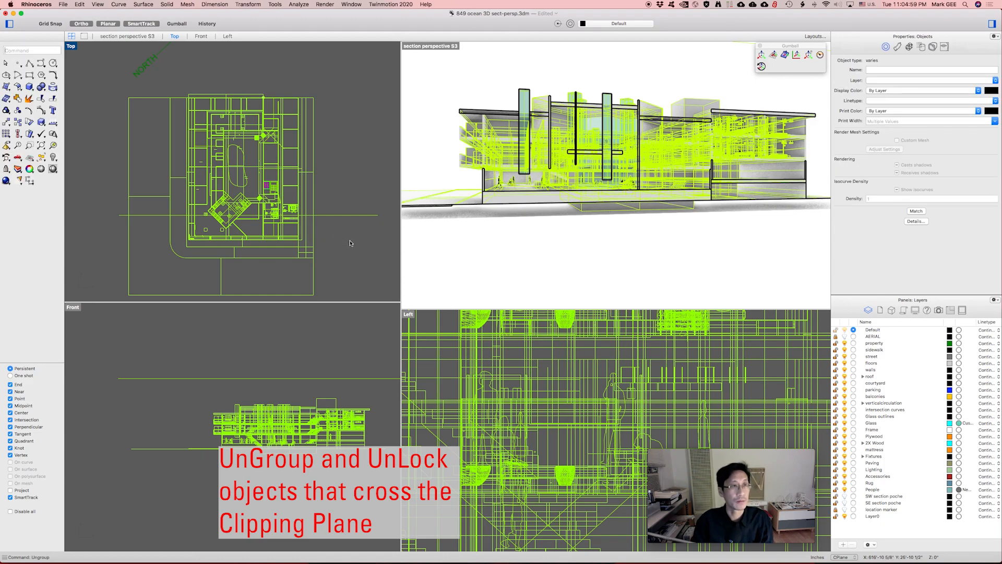
type("ungr")
key("Return")
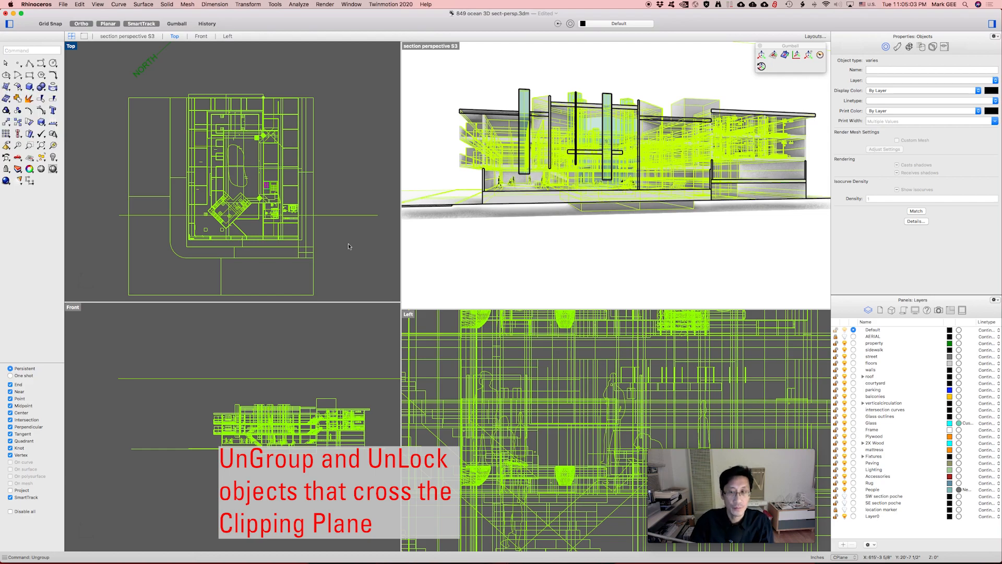
left_click(349, 246)
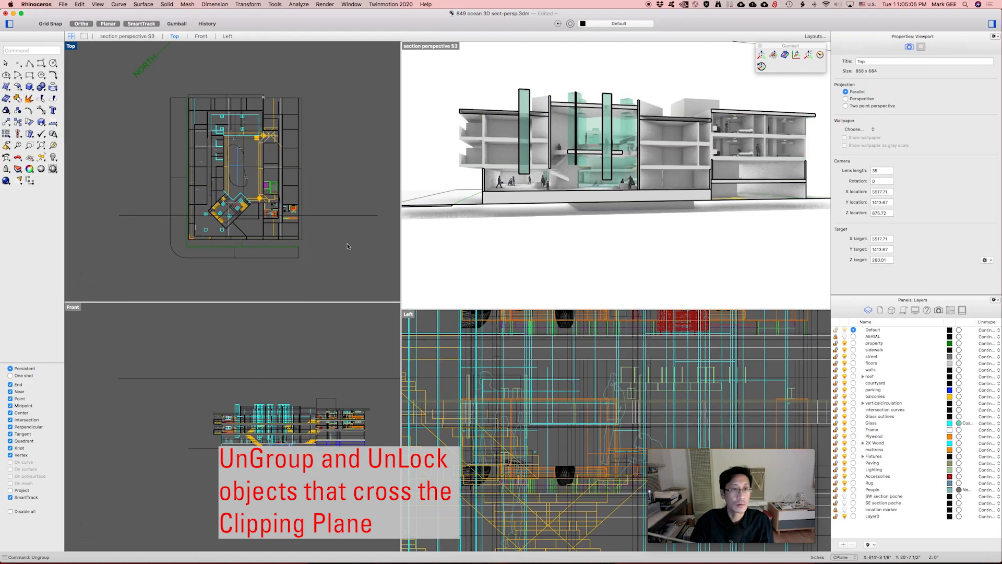
Split all building geometry with the horizontal section line as the cutting object.
left_click_drag(321, 68, 123, 294)
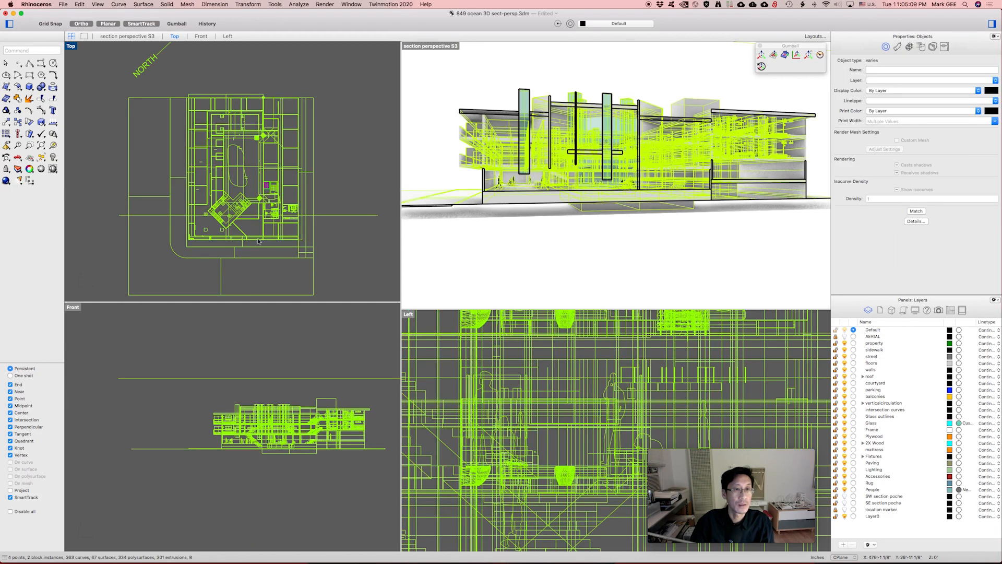
left_click(349, 215, "super")
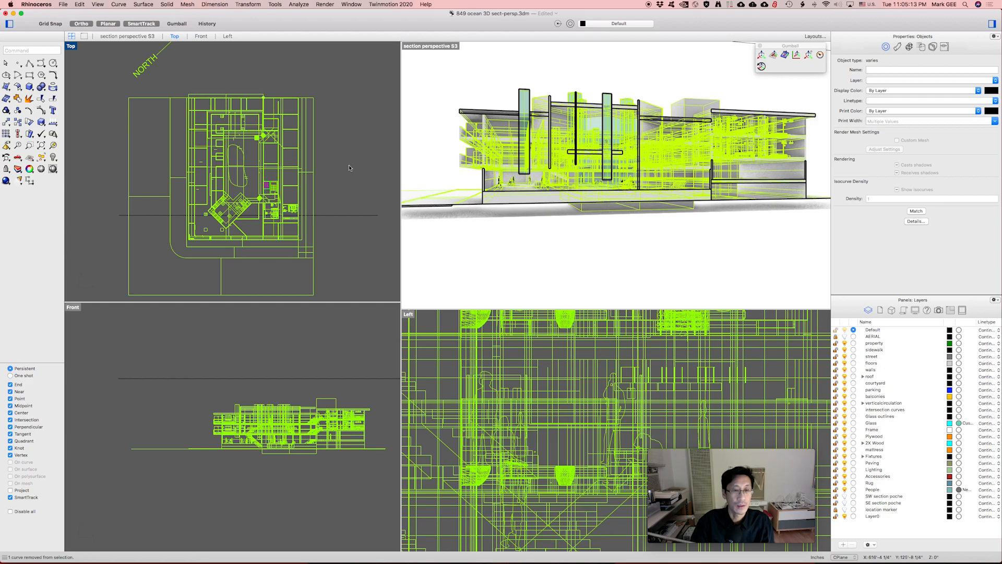
type("Sp")
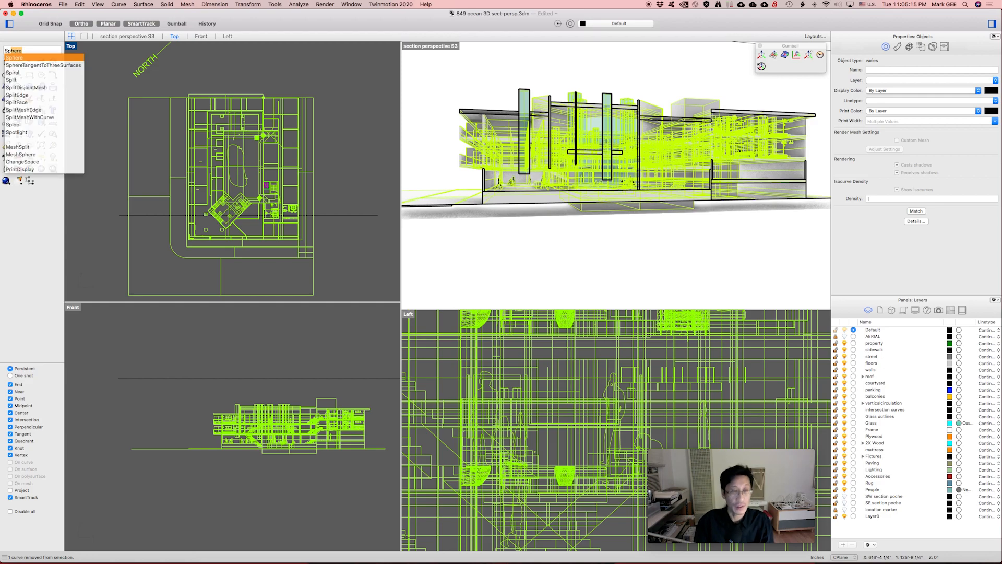
type("lit")
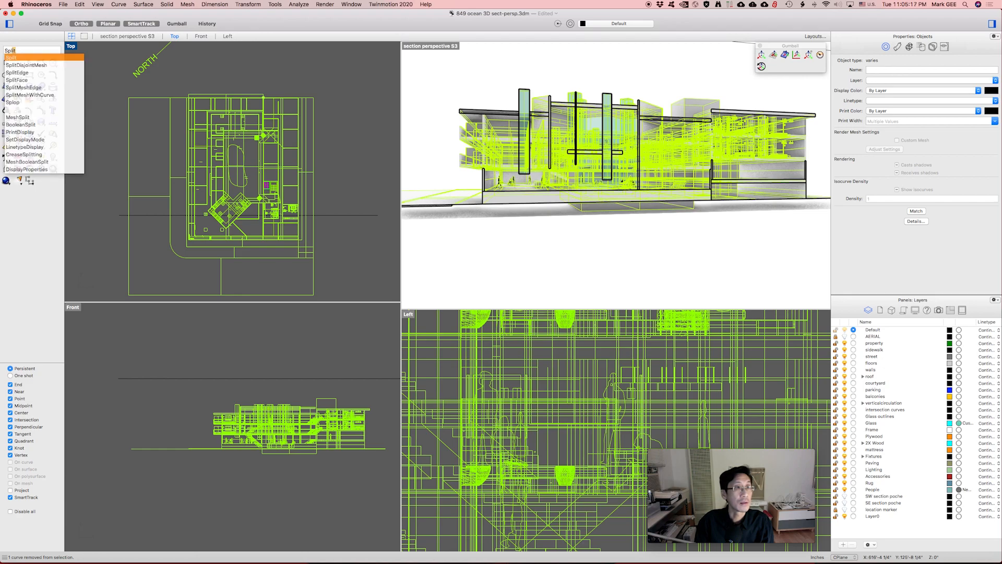
key("Return")
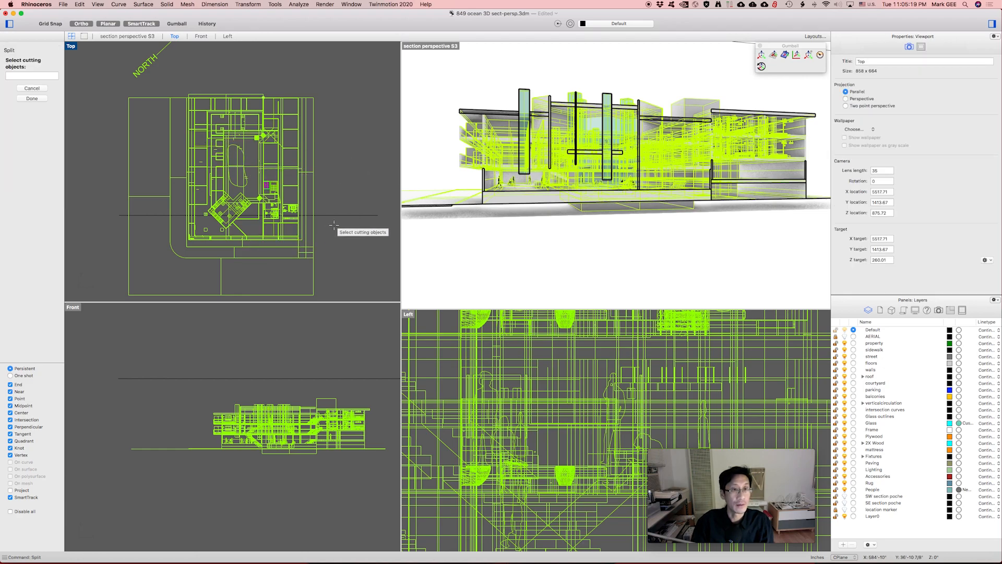
left_click_drag(371, 199, 356, 235)
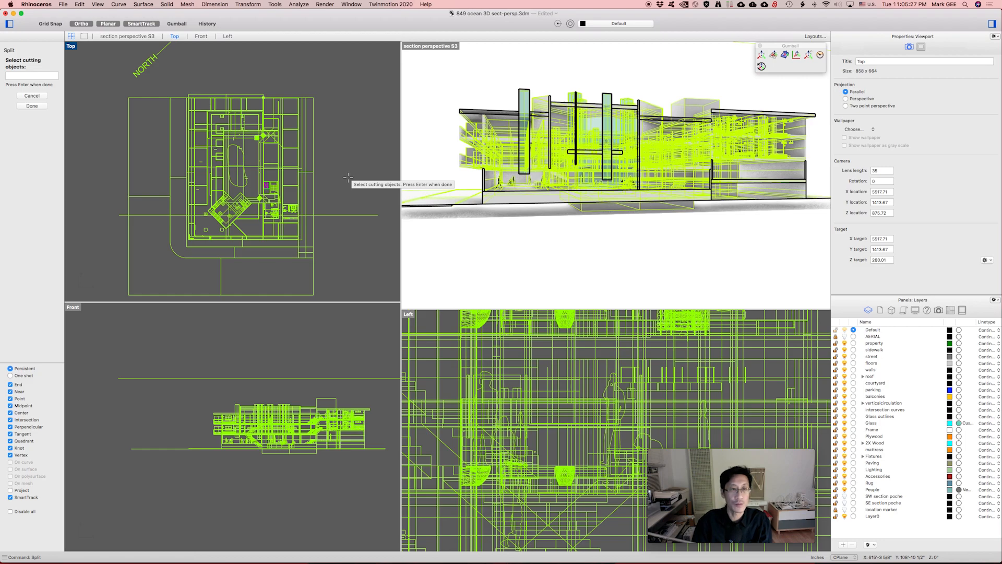
key("Return")
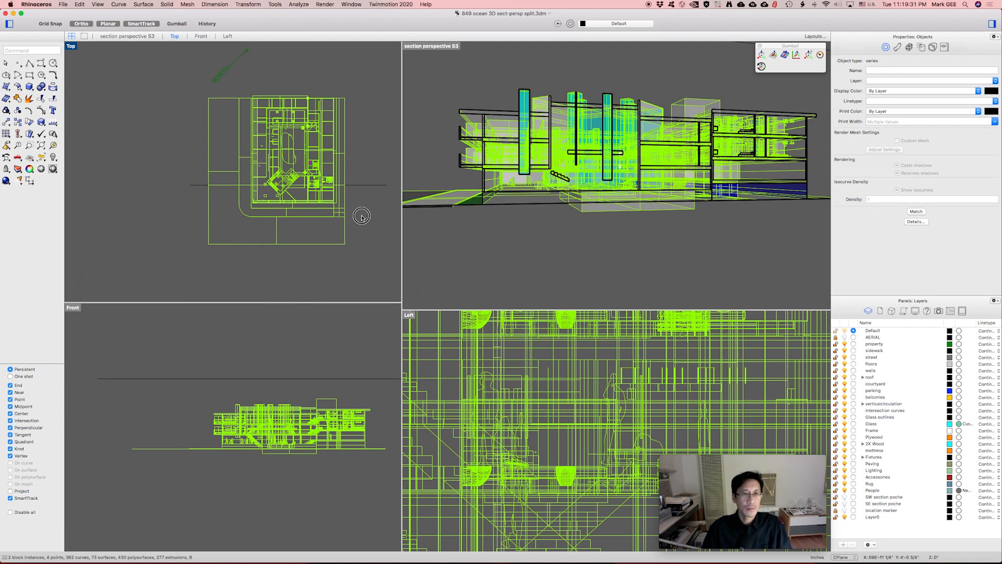
Hide the split geometry in front of the section line, leaving the curves that cross it out of the selection.
left_click(358, 218)
left_click_drag(371, 265, 234, 202)
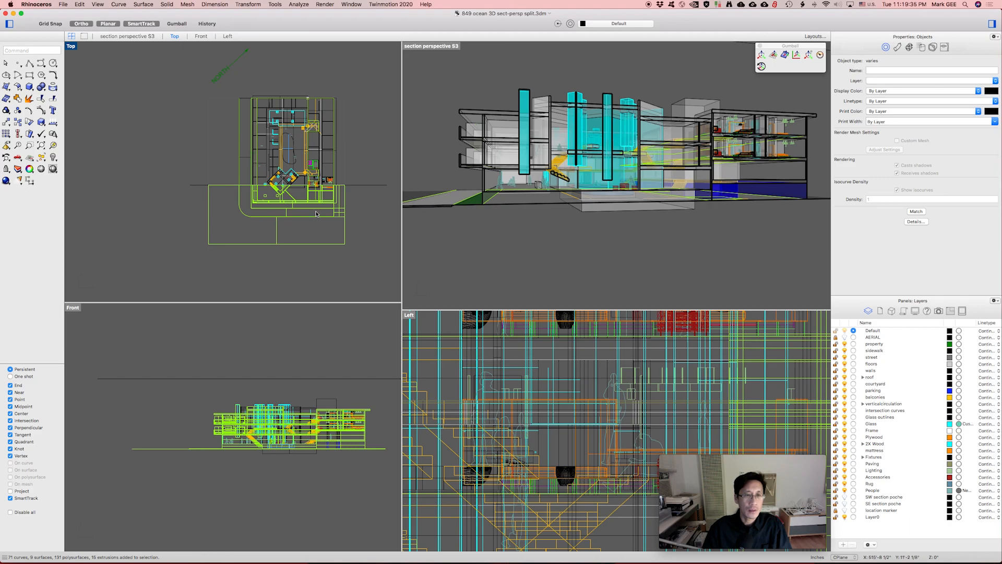
scroll(315, 213, "up", 5)
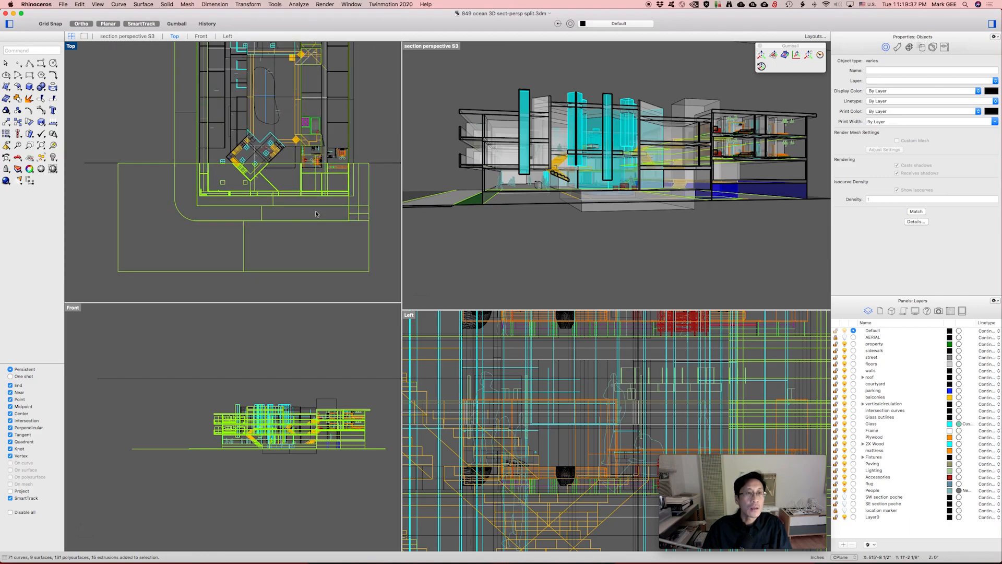
left_click_drag(372, 72, 160, 107, "super")
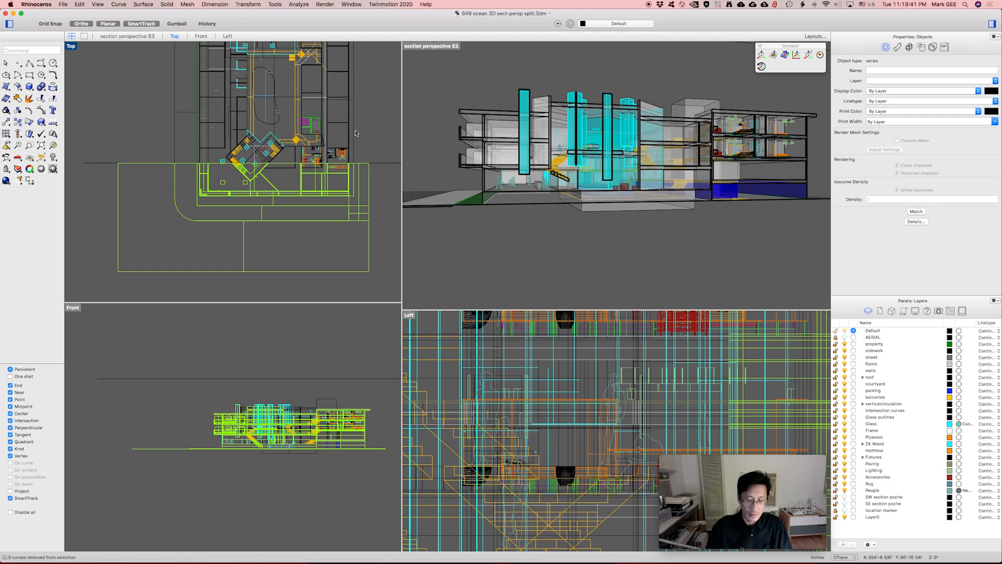
key("super+h")
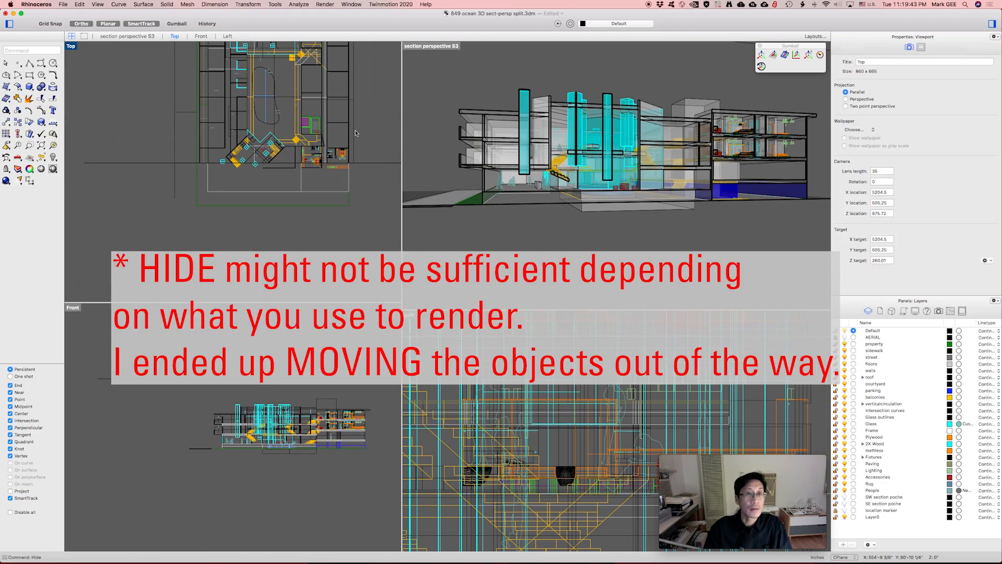
Hide the leftover pieces extending in front of the section line around the diagonal stair block.
scroll(365, 184, "up", 5)
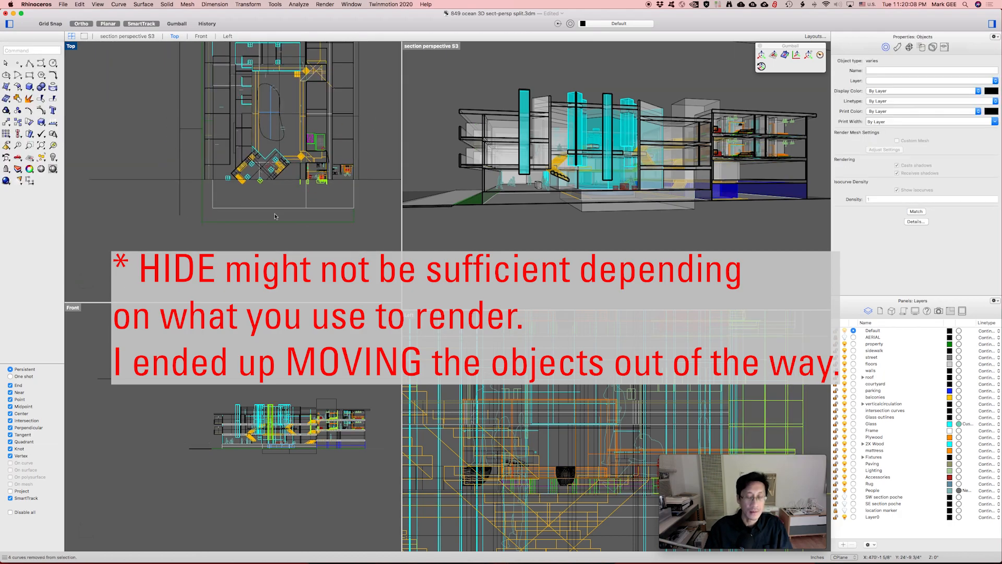
type("hide")
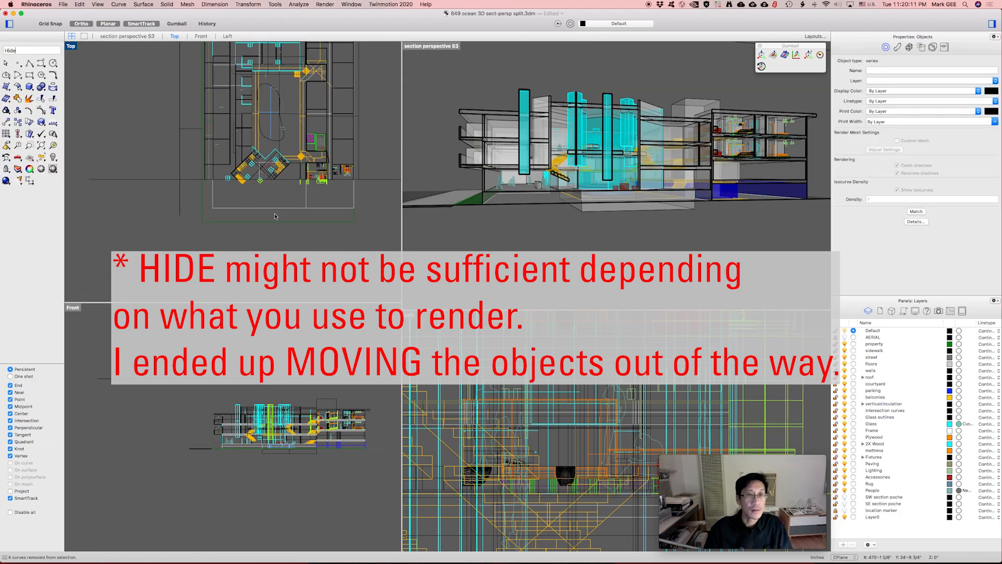
key("Return")
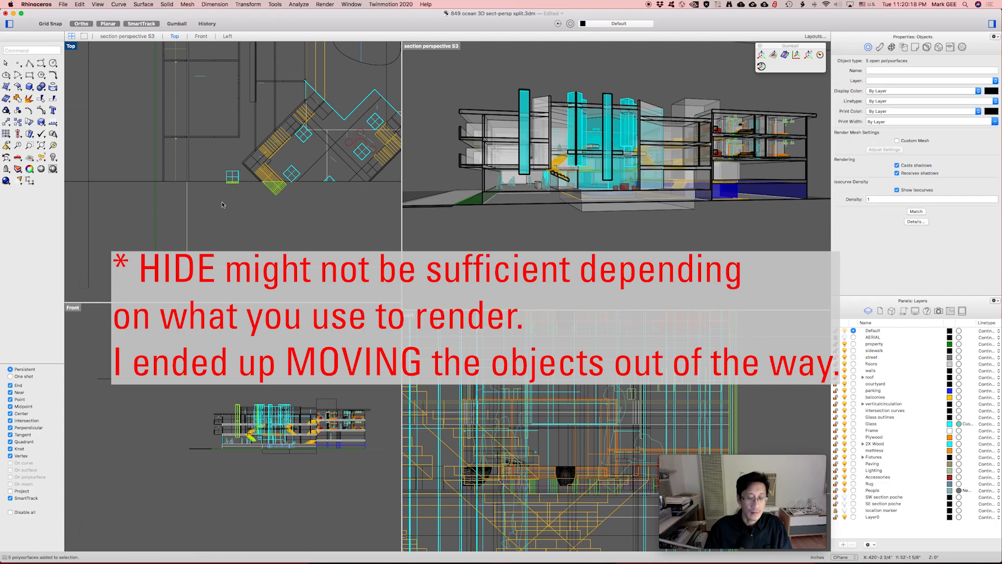
scroll(314, 177, "up", 5)
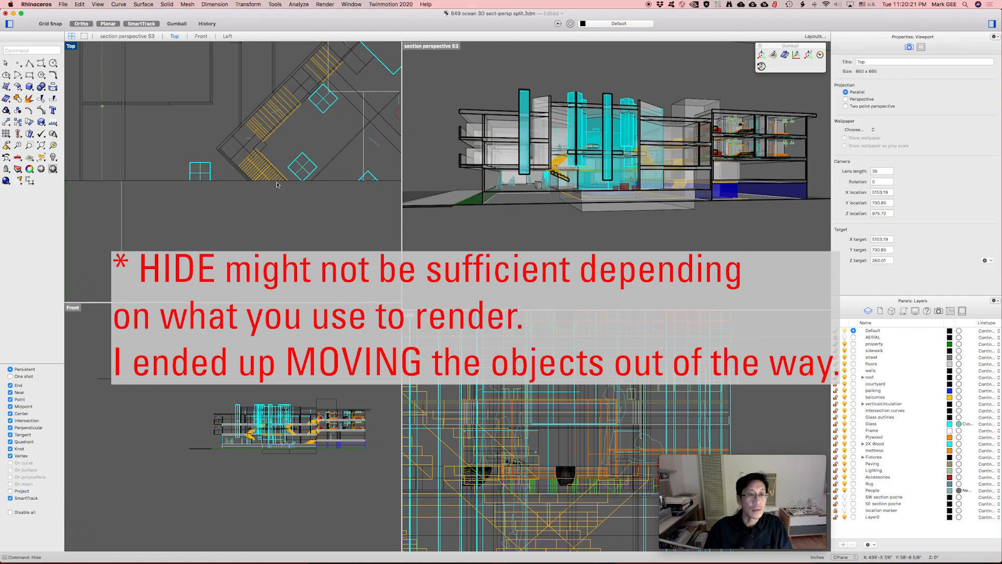
left_click(314, 178)
key("Return")
Hide the leftover furniture pieces in front of the section line in the apartments at the building's right side.
scroll(348, 189, "down", 7)
right_click_drag(349, 191, 172, 183)
scroll(229, 174, "up", 8)
left_click_drag(162, 211, 233, 148)
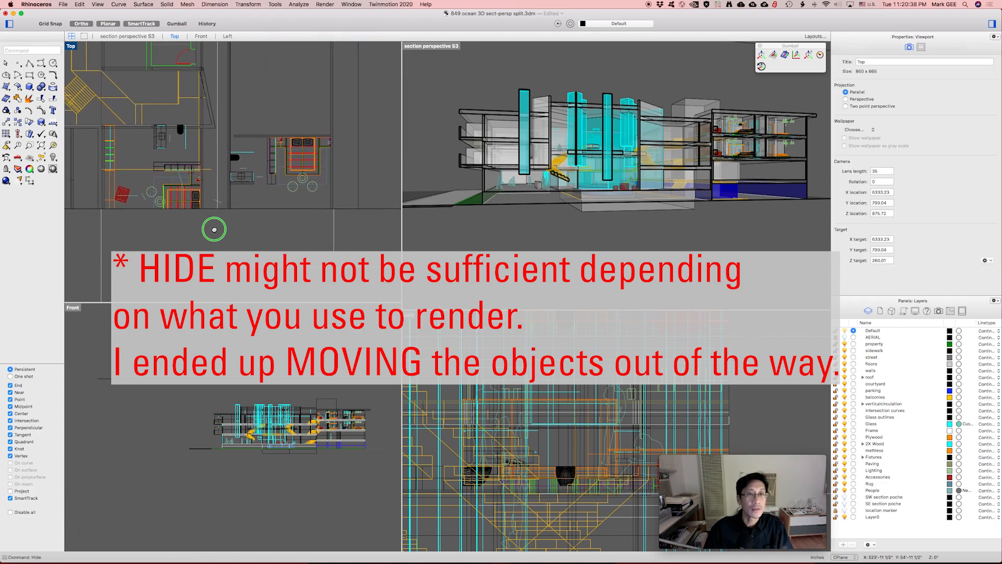
scroll(213, 226, "down", 3)
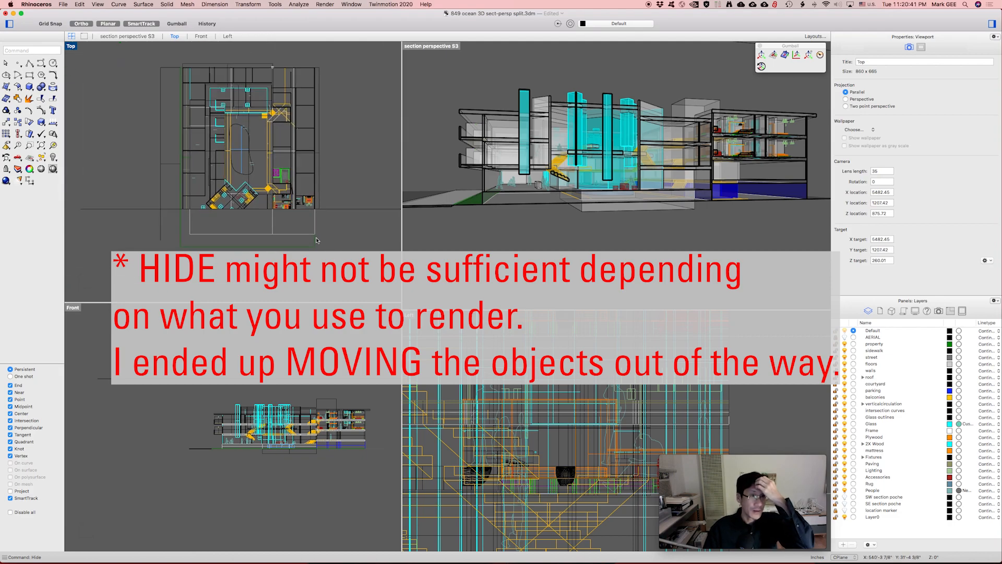
Hide the sidewalk curve and the site boundary curves that extend in front of the section line.
left_click_drag(182, 234, 151, 234)
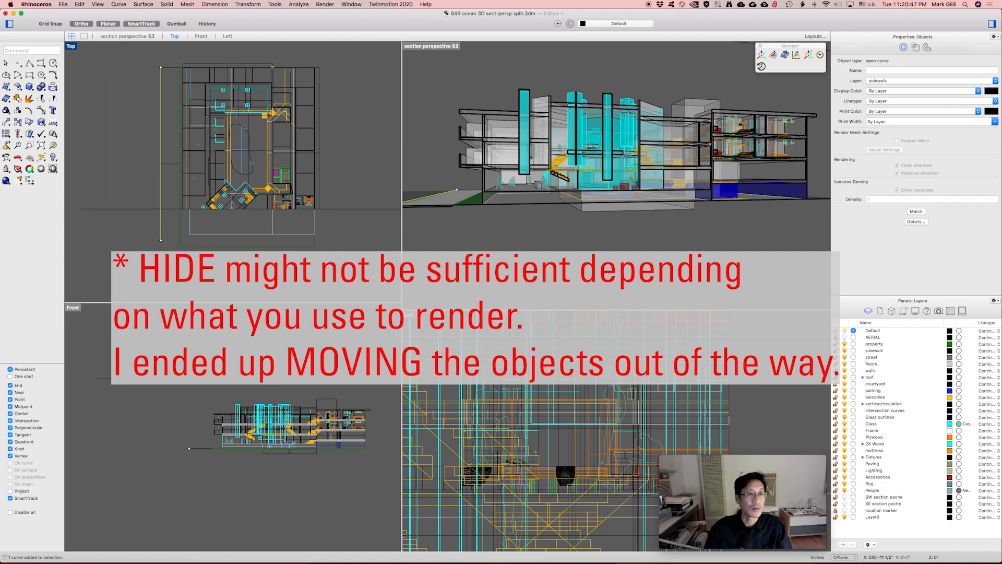
left_click_drag(320, 244, 144, 220)
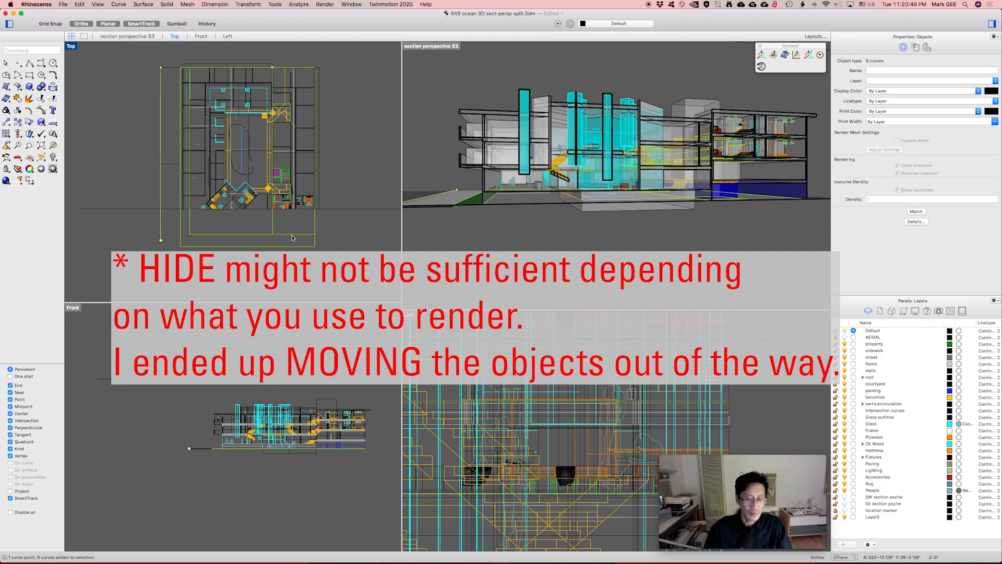
type("hide")
key("Return")
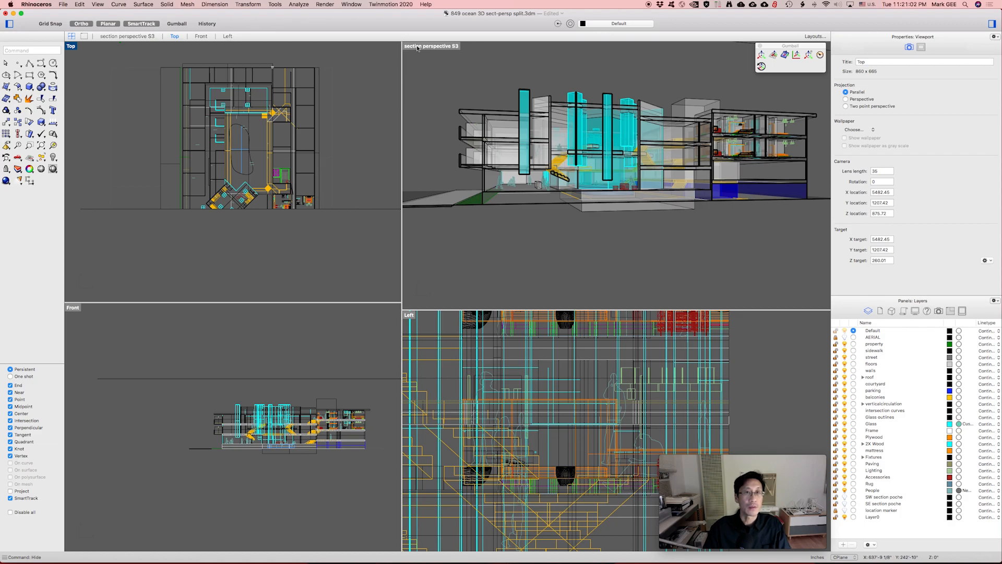
left_click(938, 310)
double_click(895, 435)
left_click(86, 46)
mouse_move(108, 157)
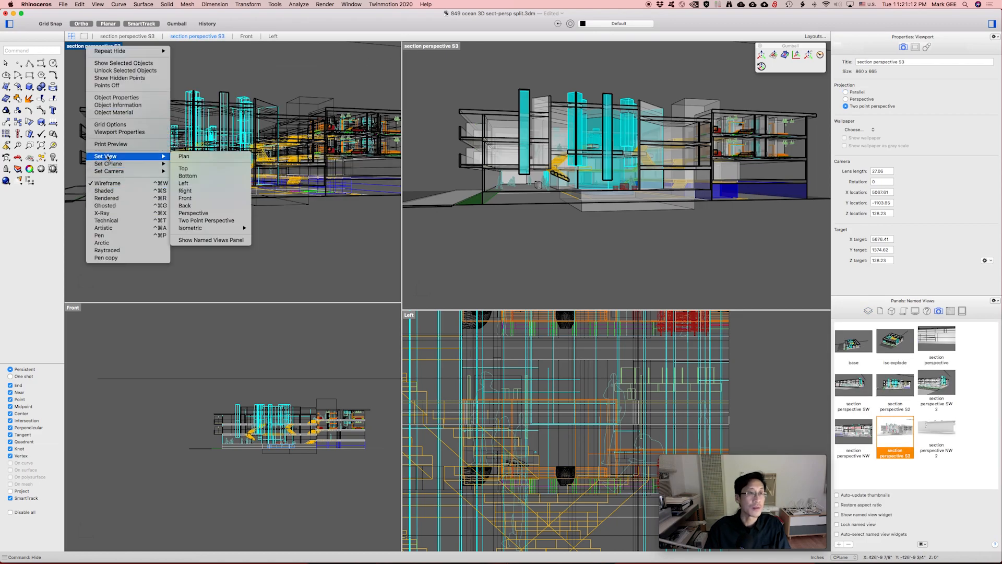
left_click(183, 168)
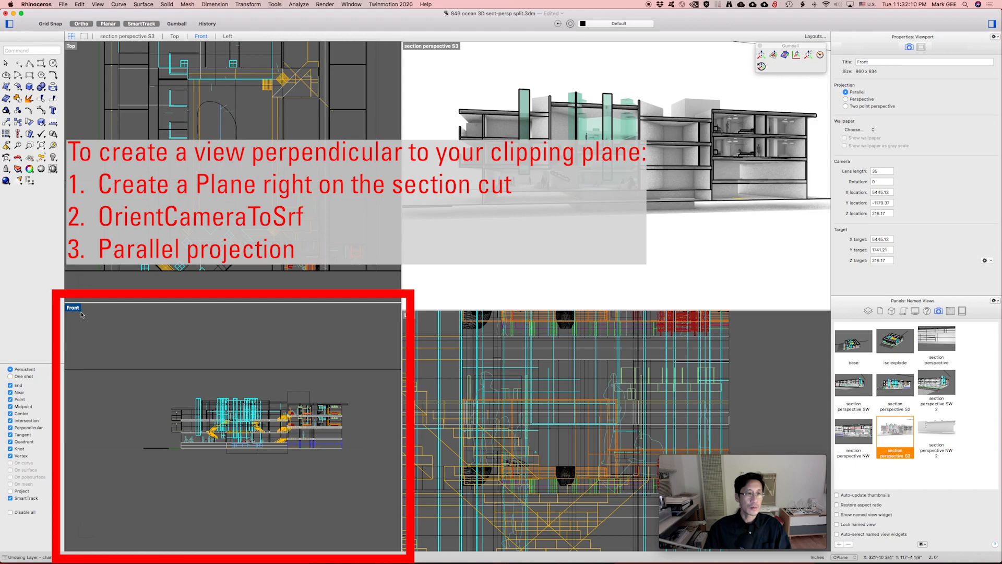
Maximize the Front viewport, which looks straight at the section cut.
right_click_drag(255, 355, 243, 360)
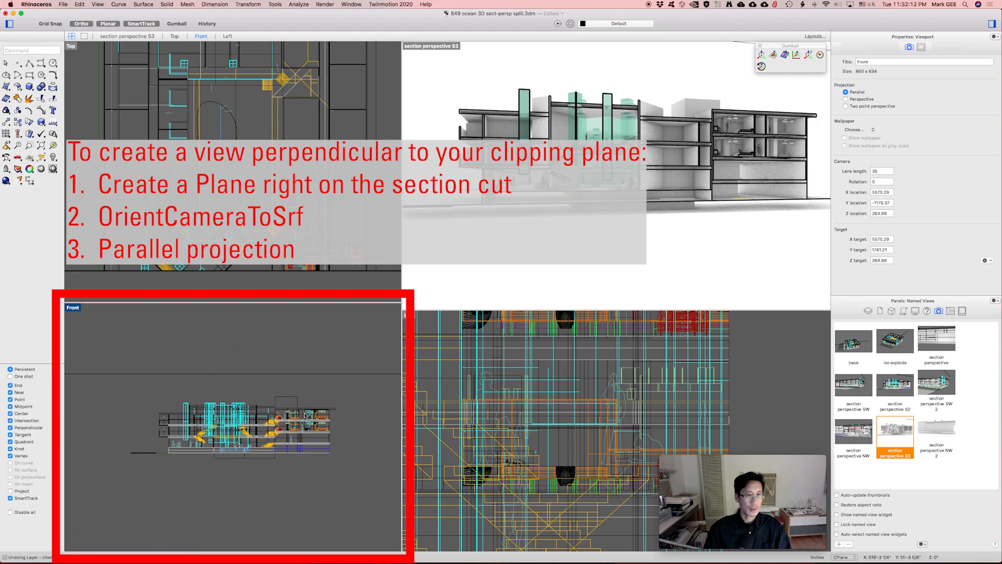
right_click_drag(642, 263, 692, 305)
right_click_drag(704, 223, 680, 219)
left_click(356, 358)
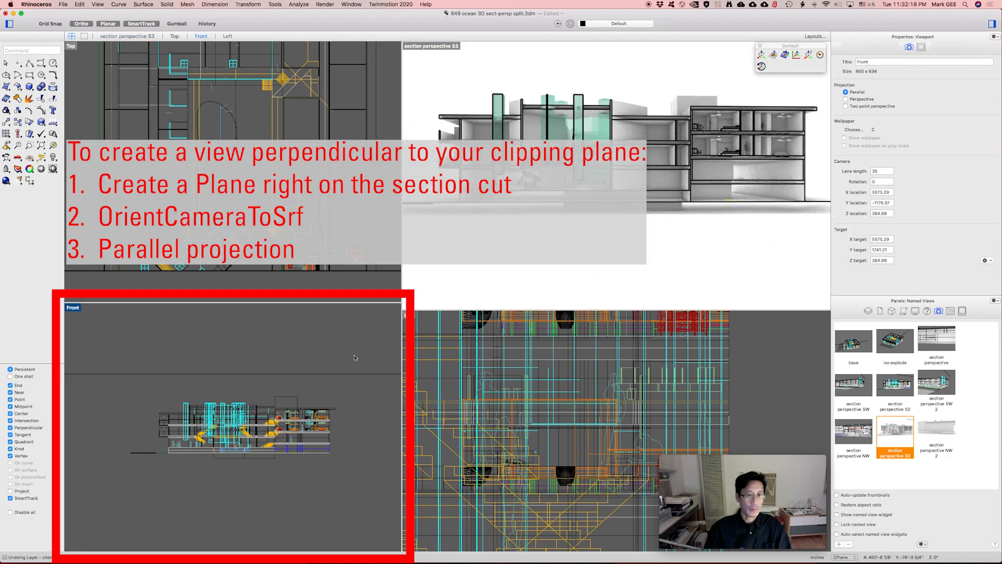
double_click(76, 308)
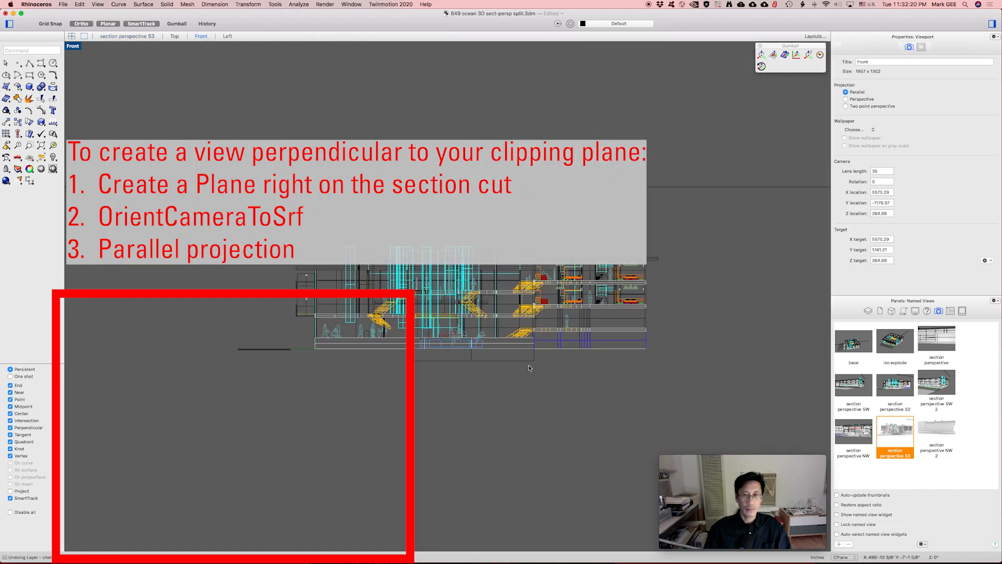
Show only the SE section poche layer.
left_click(867, 311)
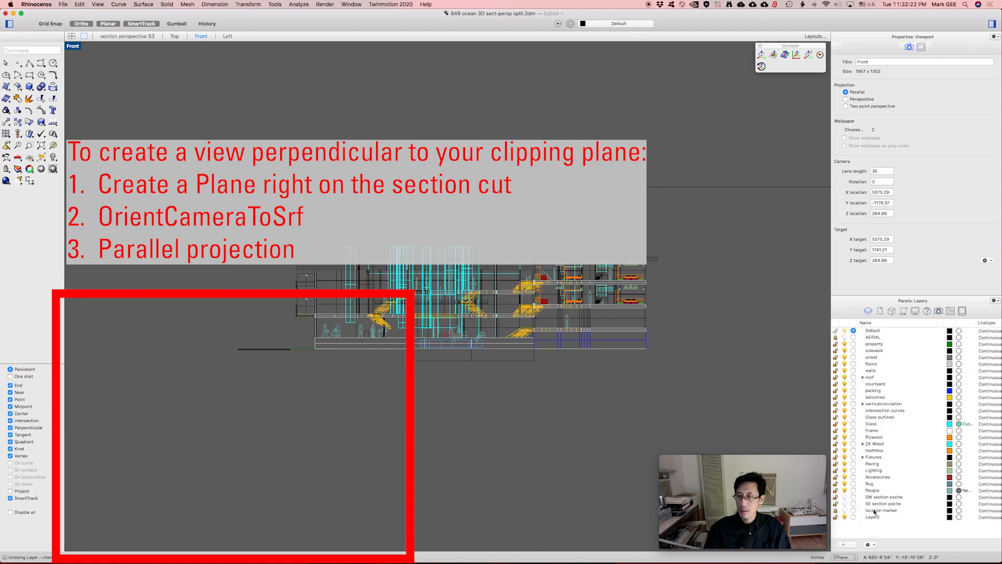
left_click(875, 504)
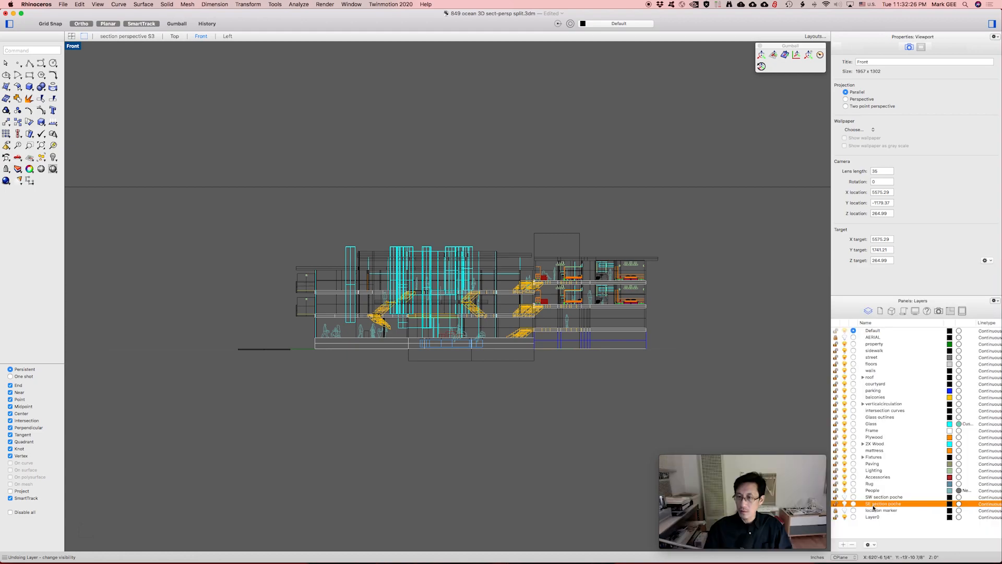
right_click(882, 505)
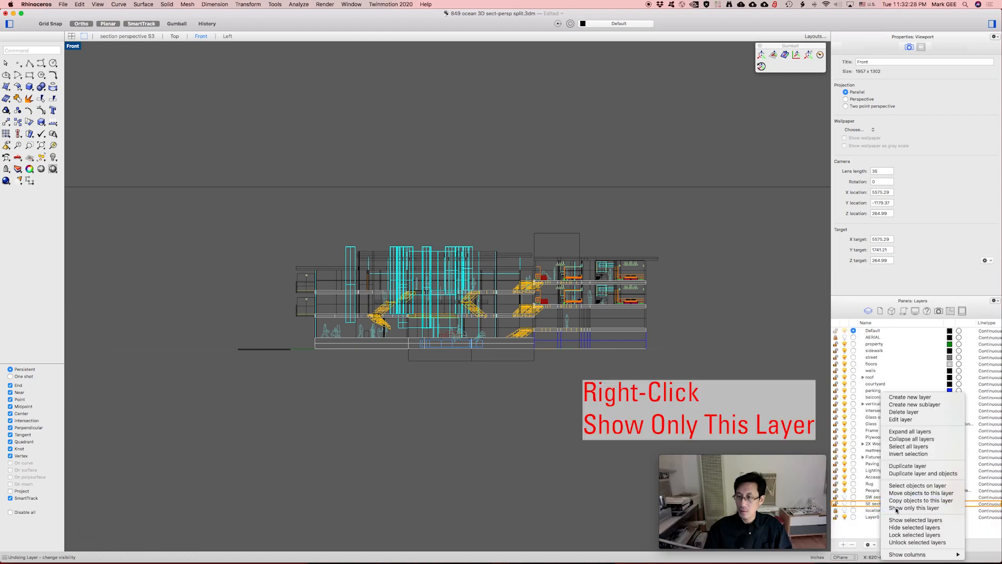
left_click(894, 508)
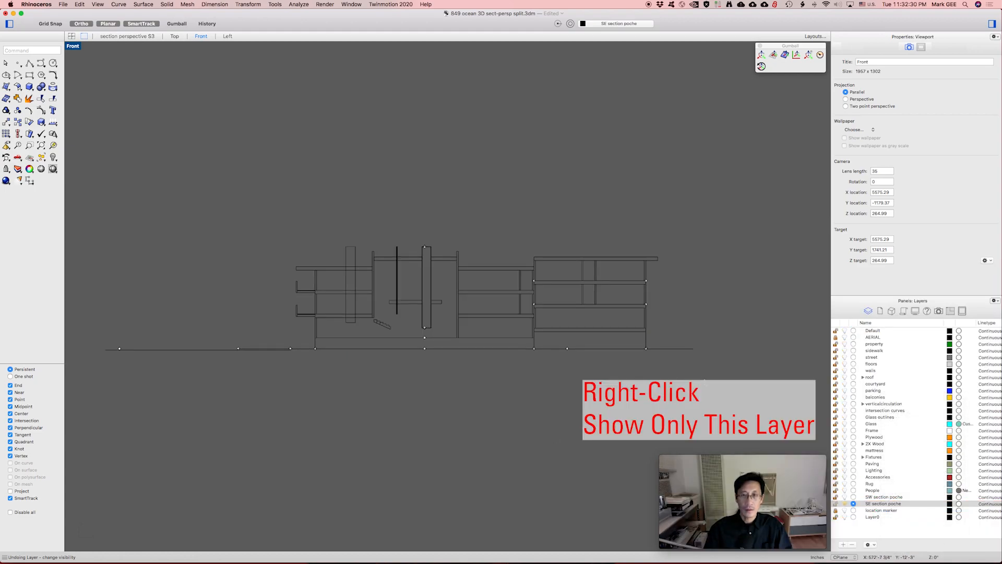
Ungroup the section curves on the SE section poche layer and check that parts of them select separately.
left_click(647, 323)
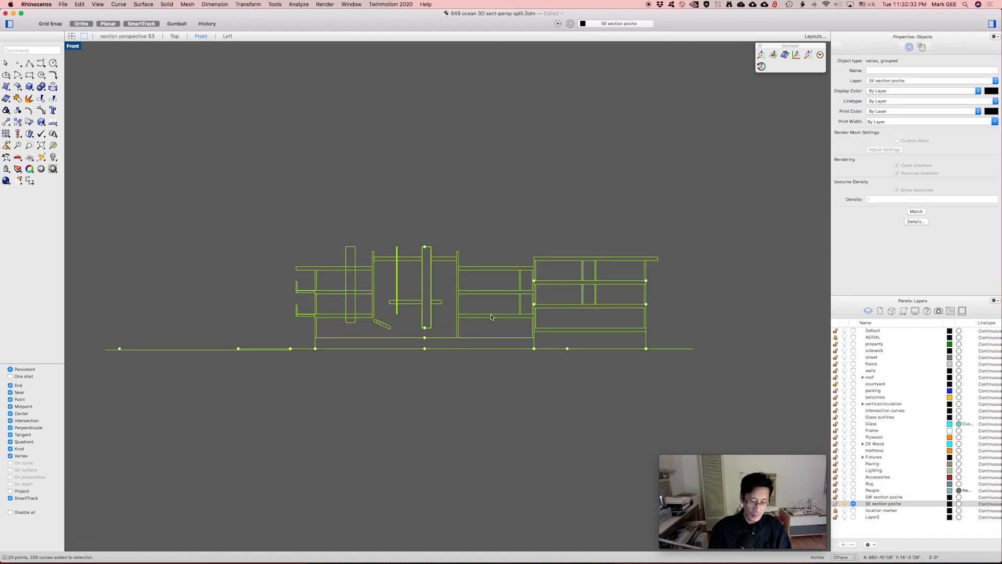
type("ung")
key("Return")
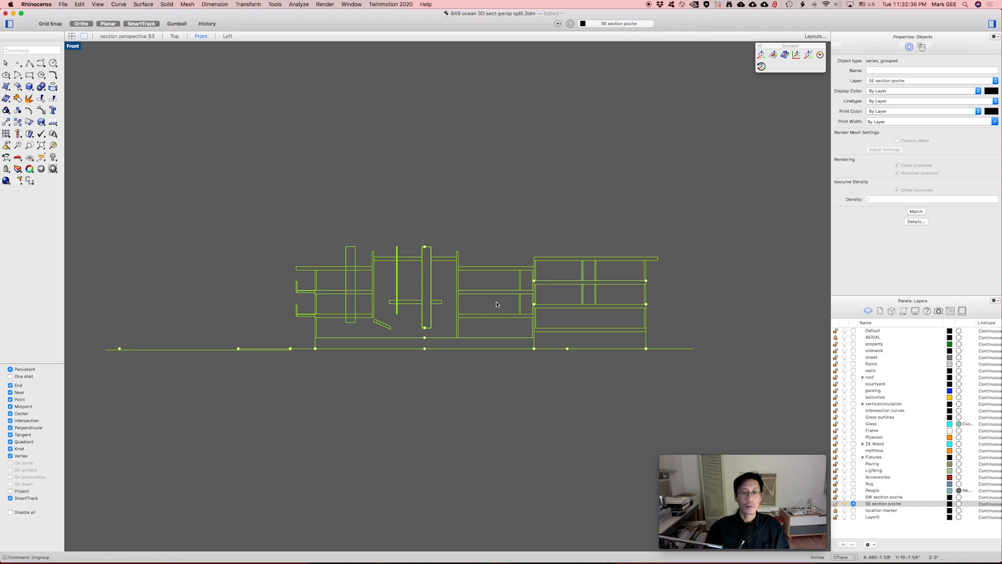
left_click(496, 305)
left_click_drag(505, 359, 497, 341)
left_click(564, 364)
left_click_drag(565, 366, 504, 323)
left_click(604, 334)
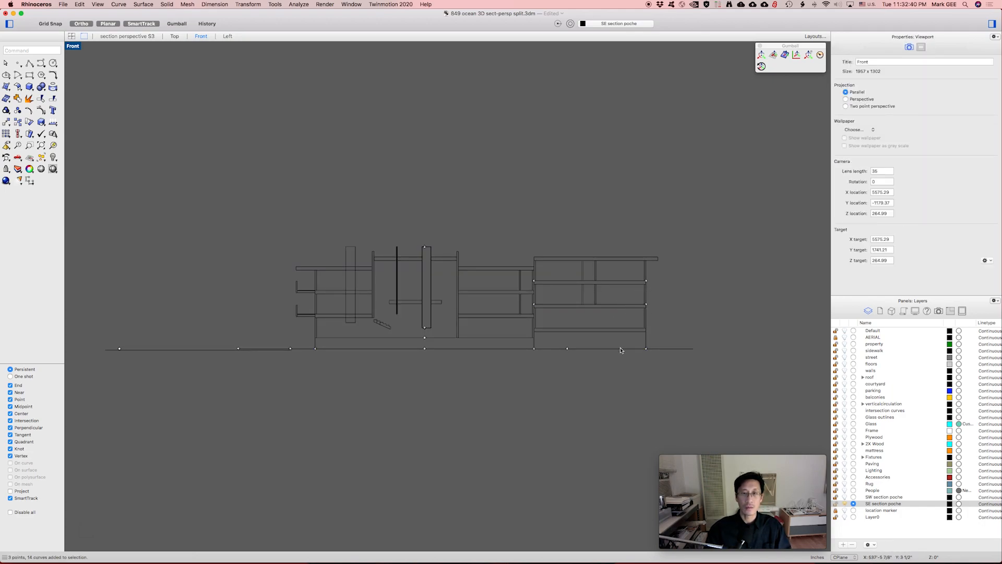
Create a planar surface with PlanarSrf from the roof slab outline of the building's right block.
scroll(581, 344, "up", 5)
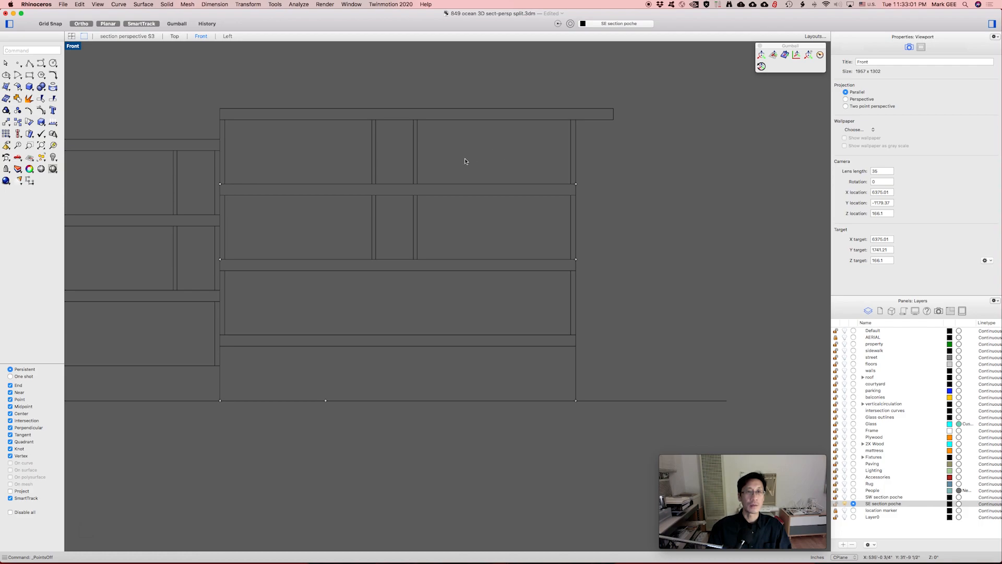
left_click_drag(194, 79, 649, 127)
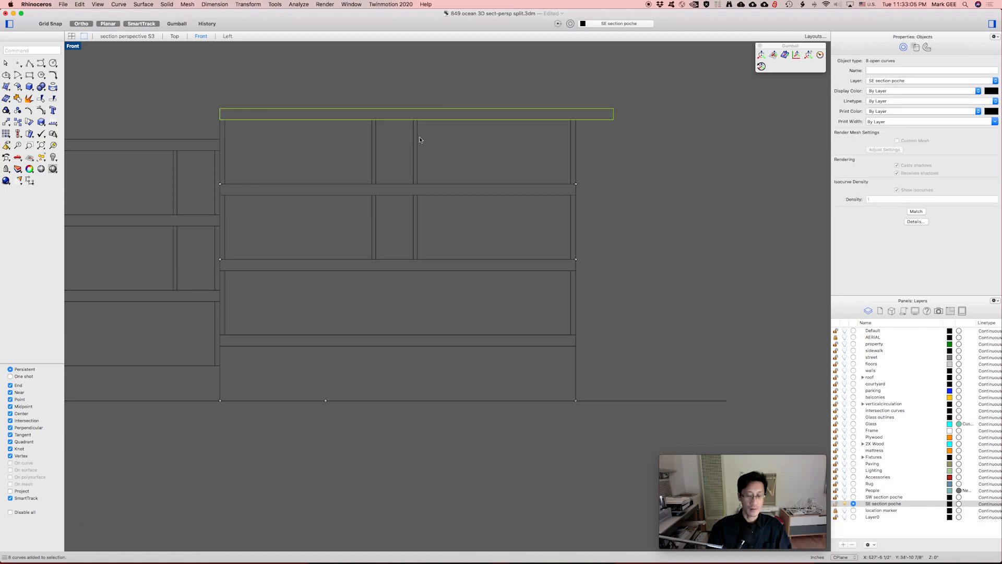
type("pla")
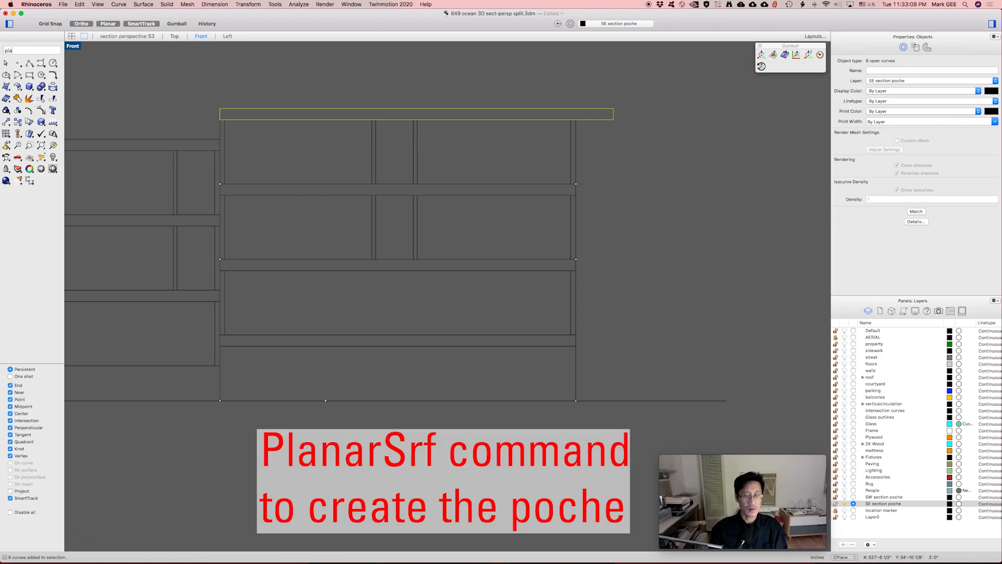
type("narSrf")
key("Return")
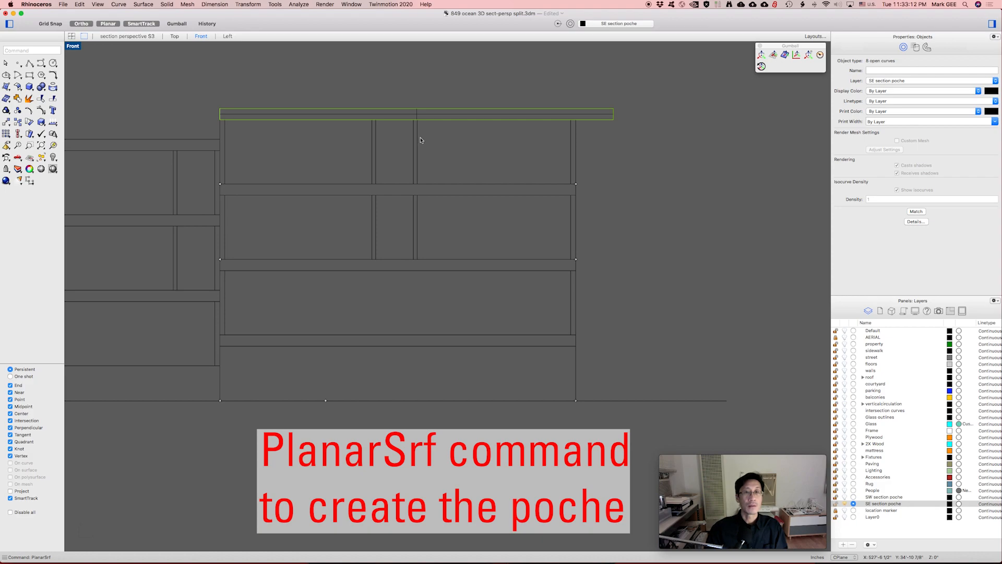
Create planar surfaces from the right block's top-floor partition and right wall outlines and the floor slab beneath them.
left_click_drag(350, 82, 394, 203)
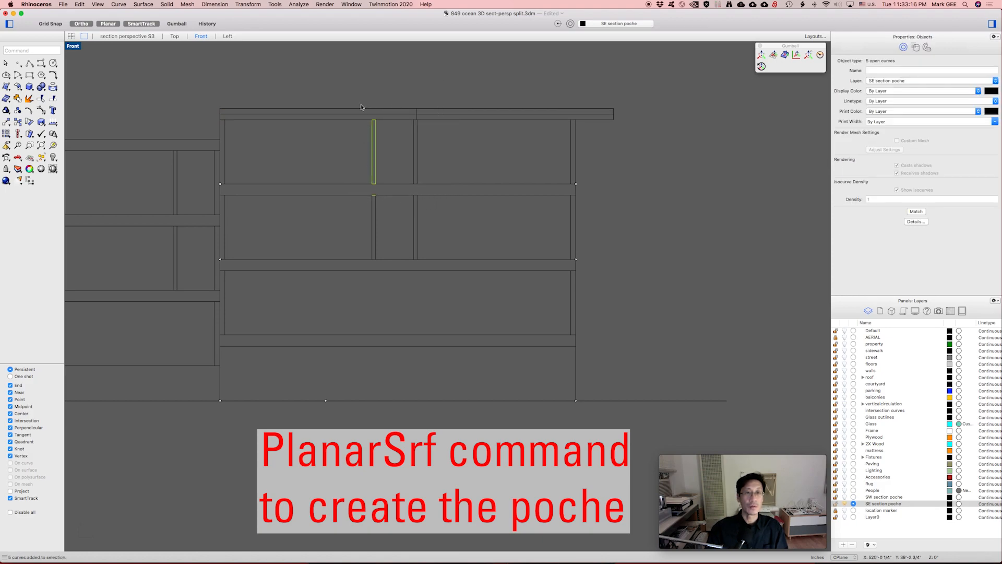
left_click_drag(390, 94, 432, 192)
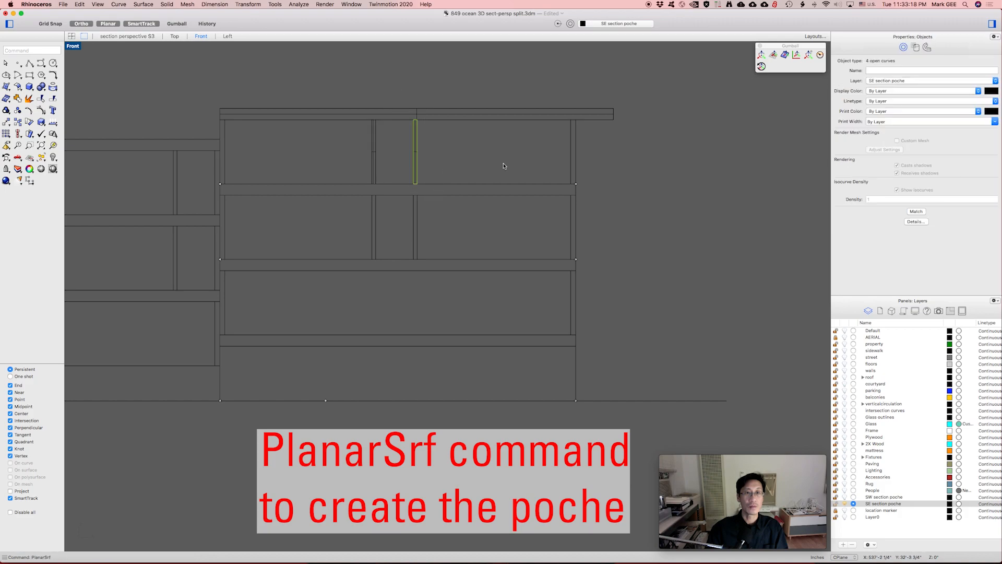
left_click_drag(539, 82, 602, 185)
left_click_drag(491, 153, 472, 244)
left_click_drag(205, 178, 612, 210)
key("Return")
Create planar surfaces from the right block's middle-floor walls and slab, plus the lower floor's right wall and slab.
left_click_drag(354, 179, 445, 174)
left_click_drag(541, 301, 608, 193)
key("Return")
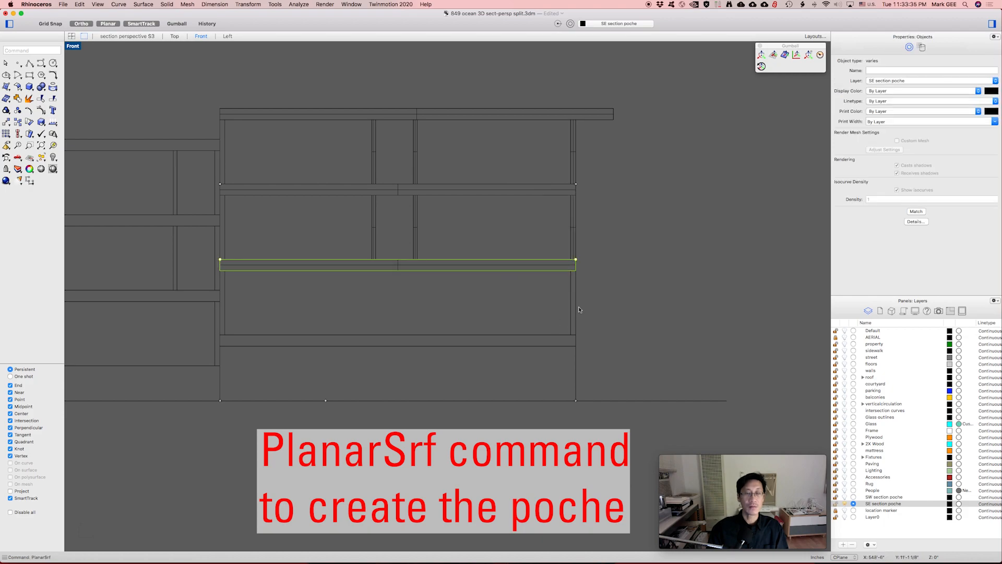
left_click_drag(550, 342, 600, 272)
left_click_drag(195, 329, 618, 349)
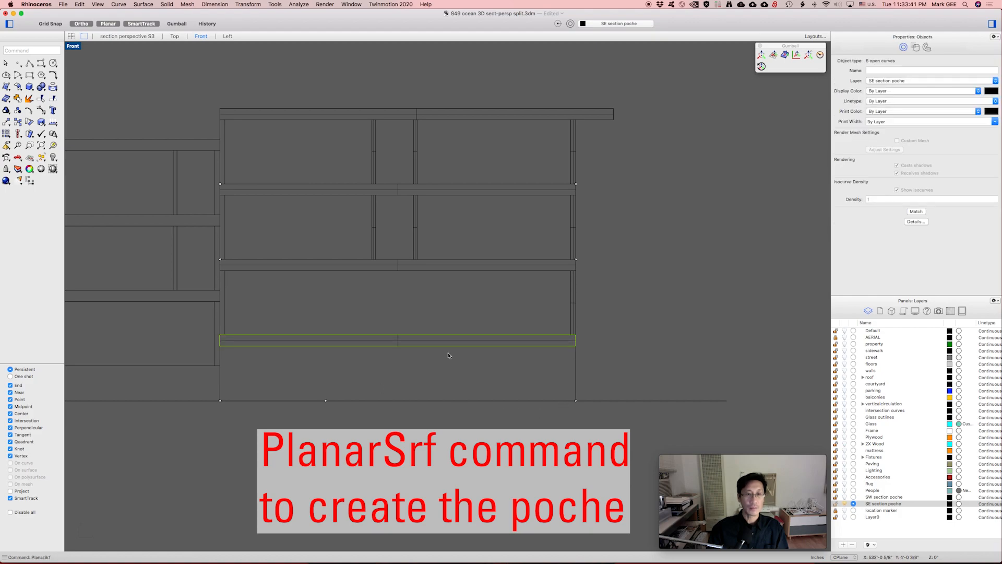
Create planar surfaces from the wall outlines along the left edge of the right block on all three floors.
right_click_drag(421, 317, 526, 322)
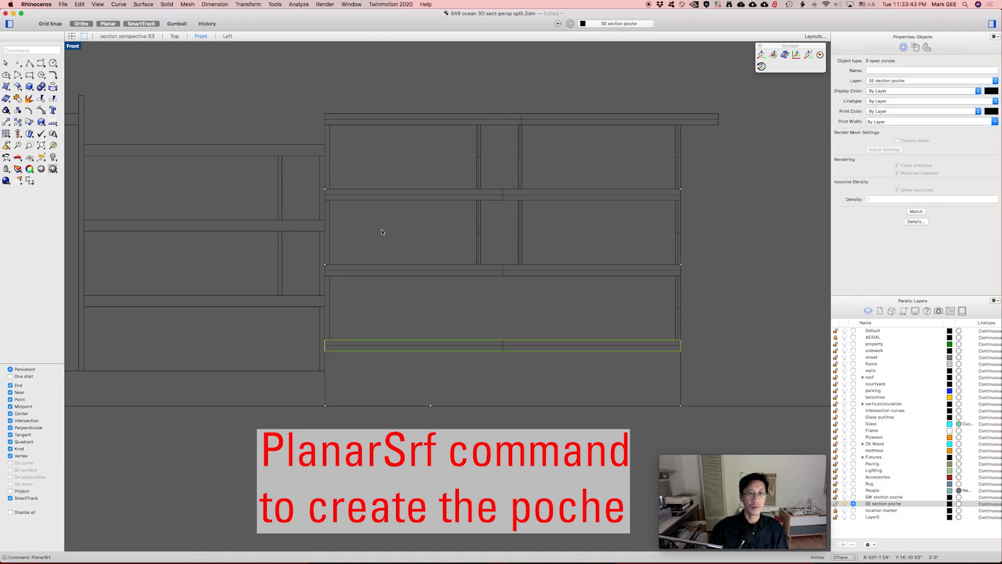
key("Return")
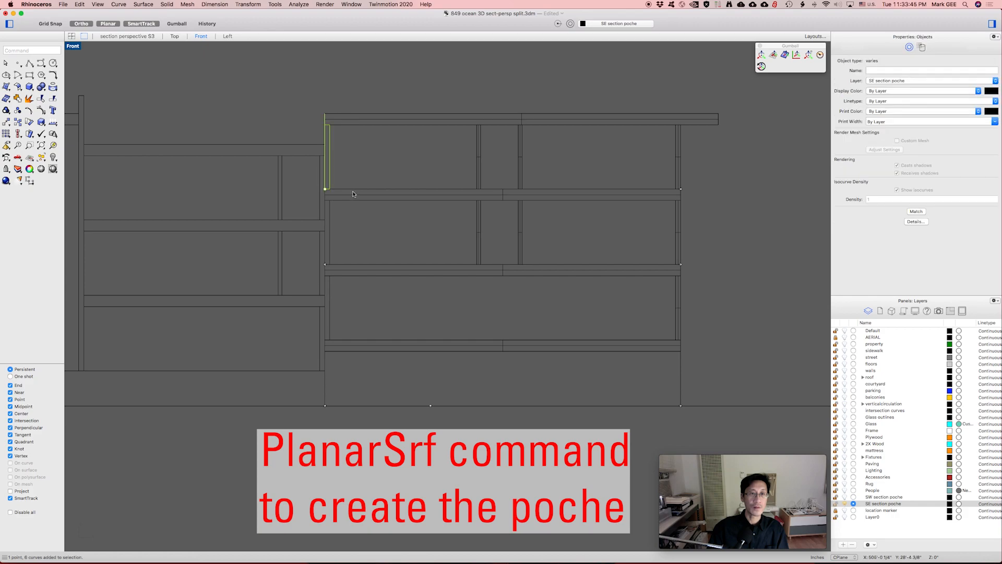
left_click_drag(307, 149, 337, 234)
left_click_drag(308, 226, 334, 303)
Create planar surfaces from the middle block's slab and wall outlines, and the tall wall and slabs bordering the courtyard.
right_click_drag(271, 277, 410, 278)
left_click_drag(197, 282, 475, 316)
left_click_drag(409, 151, 431, 226)
right_click_drag(246, 170, 485, 173)
left_click_drag(441, 83, 478, 384)
left_click_drag(194, 105, 349, 136)
left_click_drag(261, 246, 348, 272)
left_click_drag(370, 247, 415, 271)
Trim the extra vertical lines beneath the treads in the stair section, using the treads as cutting objects.
scroll(203, 324, "up", 18)
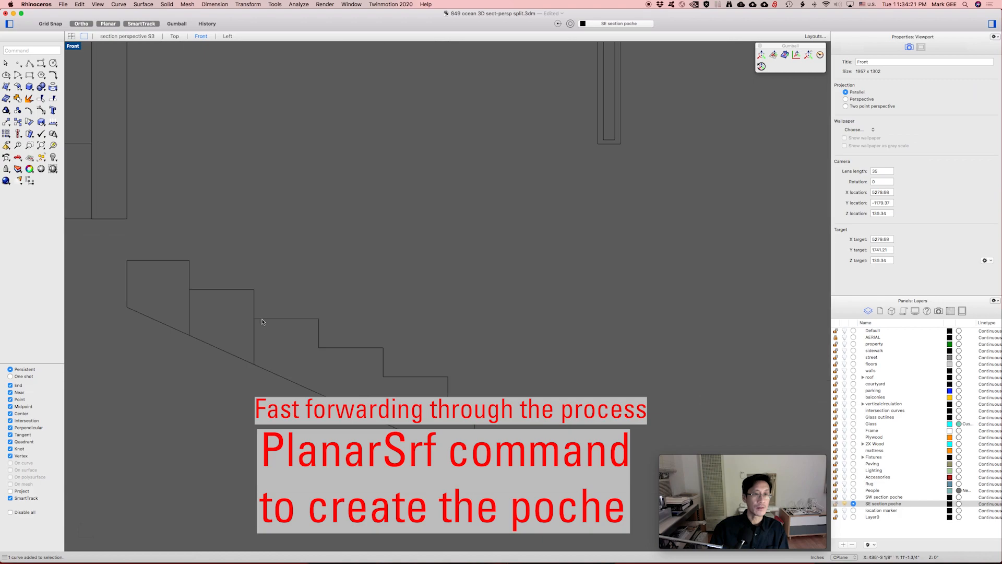
key("super+t")
left_click(222, 289)
left_click(286, 318)
key("Return")
left_click(190, 317)
left_click(255, 342)
key("Return")
key("Return")
left_click(286, 319)
Join the curves of the stair section outline.
scroll(267, 334, "down", 4)
left_click_drag(444, 460, 104, 266)
type("Join")
key("Return")
left_click(208, 331)
scroll(207, 331, "up", 18)
key("Escape")
Delete the stray segment in the stair section outline.
scroll(209, 313, "down", 17)
left_click(262, 341)
scroll(520, 334, "down", 3)
left_click(309, 334)
left_click(316, 343)
key("Delete")
Select the whole stair section outline for a planar surface.
left_click_drag(470, 423, 220, 274)
key("Escape")
left_click_drag(470, 423, 218, 273)
type("p")
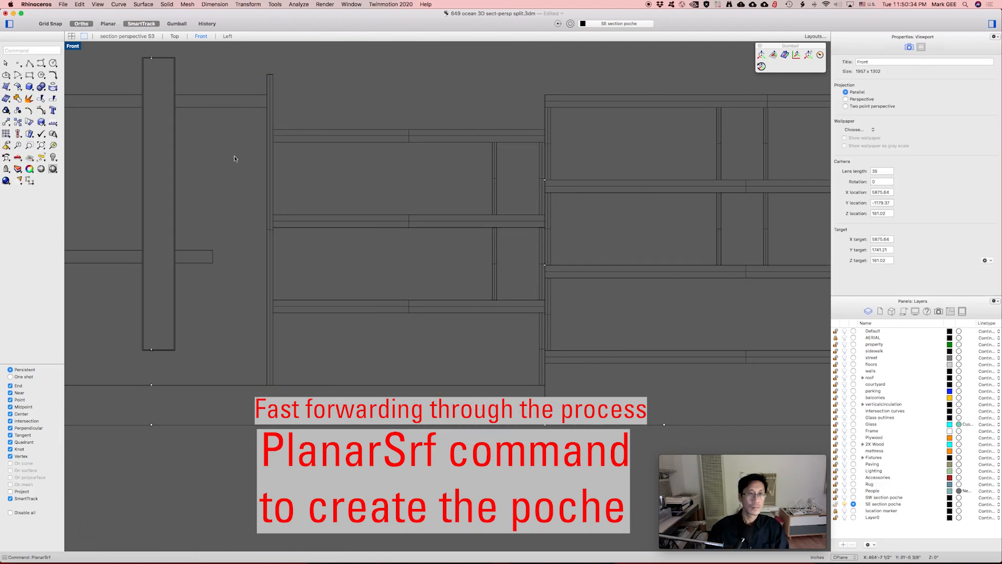
Create planar surfaces from the courtyard's platform slab and the tall wall on its left side.
right_click_drag(235, 159, 498, 209)
left_click_drag(392, 264, 504, 335)
key("Return")
scroll(234, 117, "up", 1)
left_click_drag(216, 117, 238, 413)
key("Return")
Create planar surfaces from the remaining courtyard roof slab segment and the stair section outline.
left_click_drag(412, 132, 590, 209)
left_click_drag(443, 402, 223, 487)
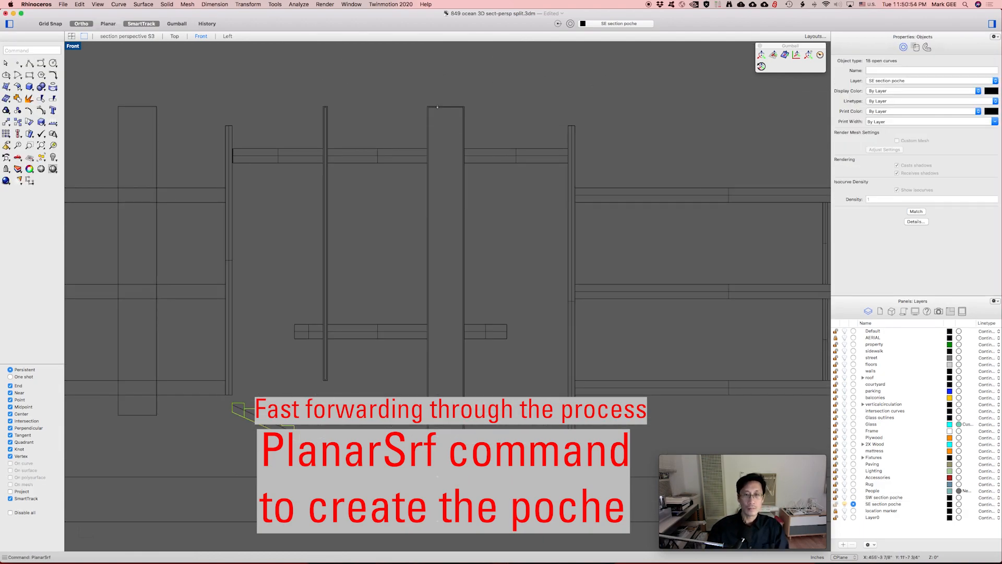
key("Return")
Create planar surfaces from the outlines of the tall glass volume in the courtyard.
left_click_drag(465, 272, 423, 213)
key("Return")
right_click_drag(540, 284, 532, 318)
left_click_drag(384, 180, 361, 153)
key("Return")
scroll(313, 315, "up", 3)
scroll(467, 416, "down", 4)
Offset the outline curves of the leftmost tall glass volume to give it thickness, and save the file.
type("offset")
key("Return")
left_click(407, 197)
left_click(390, 194)
key("Return")
left_click(375, 196)
left_click(391, 195)
key("super+s")
Create a planar surface from the offset glass outline.
type("planarsrf")
key("Return")
scroll(222, 243, "up", 6)
left_click(548, 242)
key("Return")
Trim the line segment lying between the two cutting curves at the glass volume.
key("super+t")
left_click(523, 233)
left_click(585, 233)
key("Return")
left_click(555, 241)
key("Return")
Create a planar surface from the trimmed outline.
scroll(352, 258, "down", 20)
scroll(350, 256, "up", 20)
type("planarsrf")
key("Return")
scroll(435, 243, "up", 6)
left_click(423, 254)
key("Return")
Draw a short vertical line to close the open section outline.
scroll(498, 242, "up", 4)
type("line")
key("Return")
left_click(492, 264)
left_click(492, 231)
key("Return")
scroll(517, 313, "down", 3)
left_click(487, 374)
Create planar surfaces from the left block's roof slab segment, upper balcony railing and lower balcony slab outlines.
scroll(487, 374, "down", 5)
type("planarsrf")
key("Return")
left_click_drag(532, 167, 642, 209)
left_click_drag(309, 236, 322, 297)
left_click_drag(312, 391, 397, 367)
key("Return")
Create planar surfaces from the left block's upper balcony slab and exterior wall outlines.
key("Return")
left_click_drag(293, 292, 398, 275)
left_click(560, 182)
left_click_drag(385, 191, 405, 381)
key("Return")
key("Return")
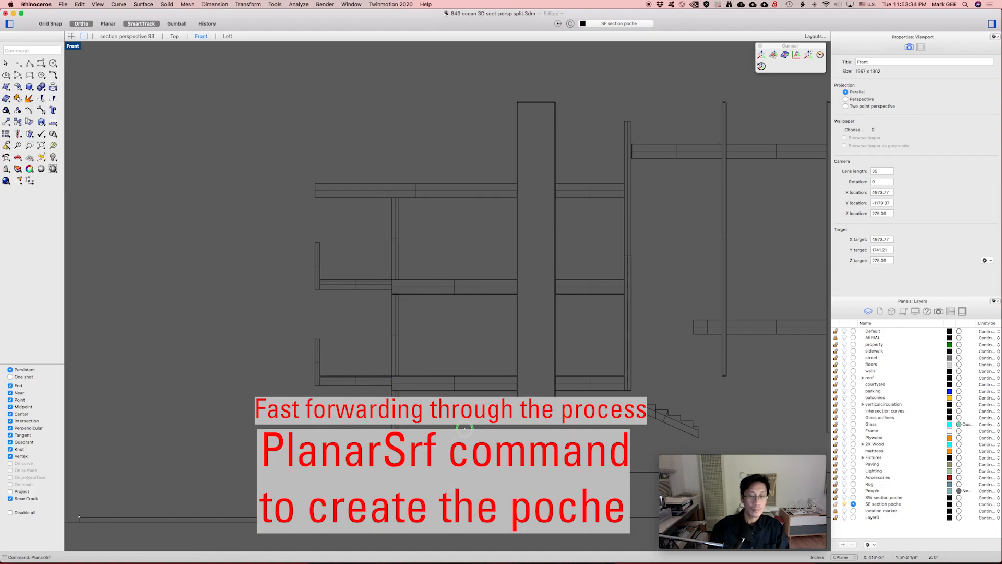
Draw a polyline down, across and back up to close the base outline beneath the building's left block.
scroll(128, 527, "down", 4)
right_click_drag(128, 527, 297, 331)
scroll(395, 375, "down", 8)
left_click(31, 65)
left_click(193, 353)
left_click(194, 444)
right_click_drag(594, 389, 332, 357)
left_click(599, 412)
left_click(599, 320)
key("Return")
Create planar surfaces from the closed base outlines at the bottom of the section.
left_click_drag(123, 297, 508, 362)
type("planarsrf")
key("Return")
key("Return")
left_click(690, 300)
key("Return")
Draw a rectangle outlining the foundation beneath the building's right block.
scroll(628, 307, "up", 6)
left_click(354, 296)
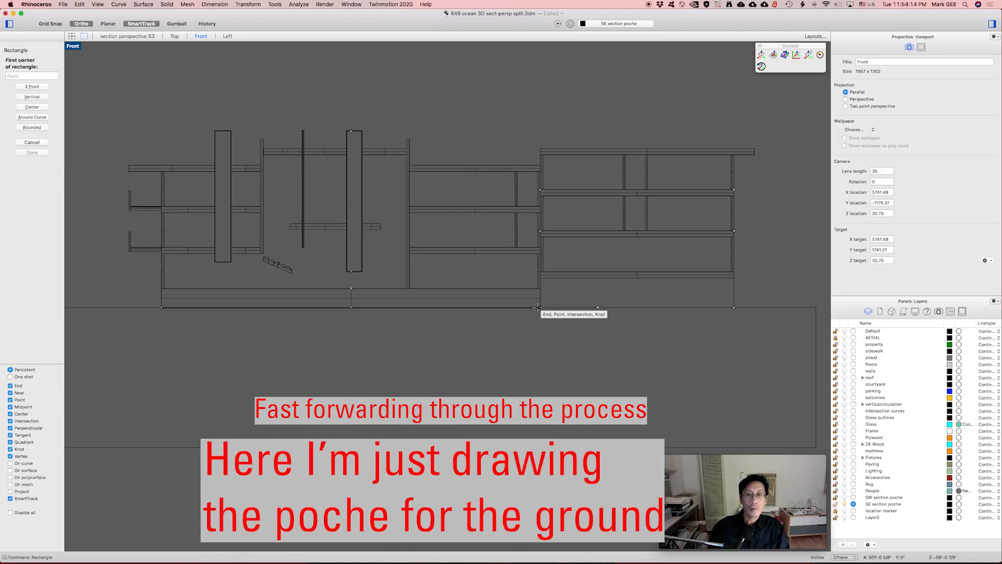
scroll(677, 293, "up", 3)
left_click(755, 282)
left_click(500, 282)
left_click(528, 300)
right_click_drag(509, 324, 444, 332)
type("rectangle")
left_click(431, 282)
left_click(694, 322)
Create a planar surface from the foundation rectangle under the right block.
type("planarsrf")
scroll(662, 334, "down", 6)
right_click_drag(570, 364, 609, 319)
type("planarsrf")
left_click(730, 322)
key("Return")
scroll(375, 291, "up", 4)
left_click(374, 292)
Join the ground outline curves below the building and fill them with a planar surface.
scroll(390, 307, "down", 3)
left_click_drag(225, 299, 784, 387)
type("join")
key("Return")
type("plan")
key("Return")
right_click_drag(590, 410, 520, 425)
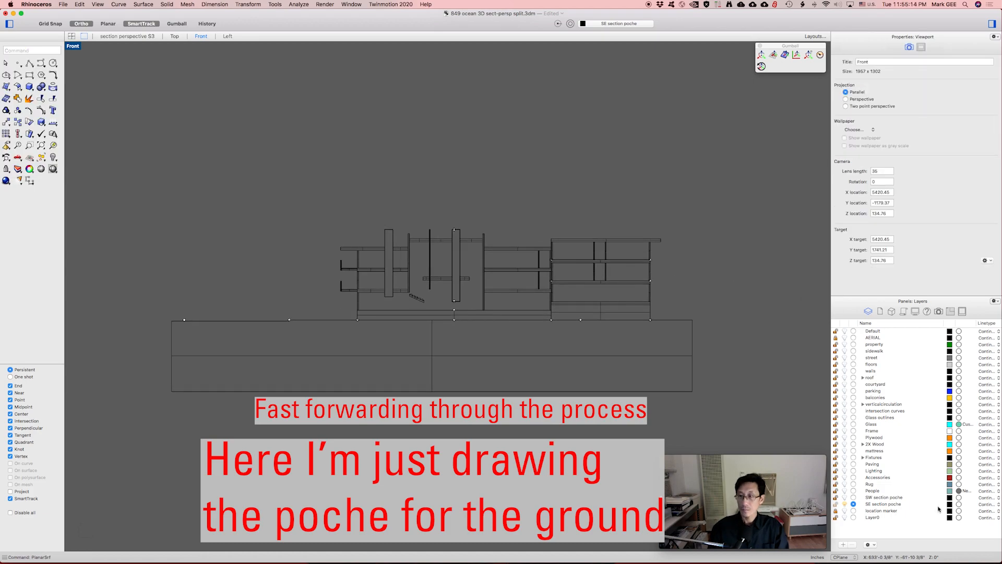
Assign a custom material to the SE section poche layer.
left_click(959, 504)
left_click(423, 190)
left_click(415, 143)
left_click(429, 503)
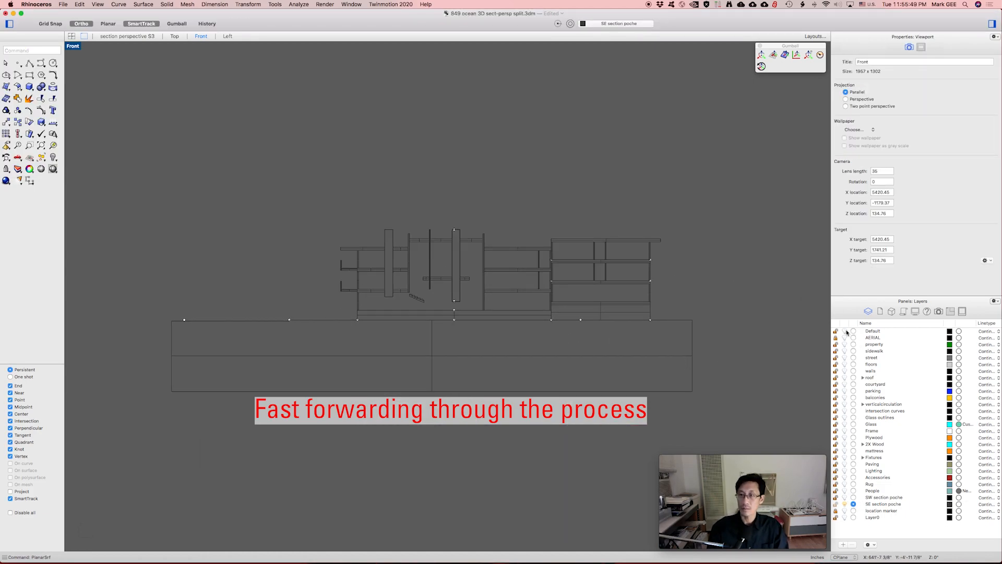
Turn the Default, property and sidewalk-to-People layers back on and switch to the section perspective S3 view.
left_click(845, 331)
left_click(844, 345)
left_click(875, 351)
left_click(873, 490, "shift")
left_click(845, 478)
left_click(127, 36)
right_click_drag(582, 372, 624, 402)
Show only the SE section poche layer.
right_click(882, 504)
right_click(881, 504)
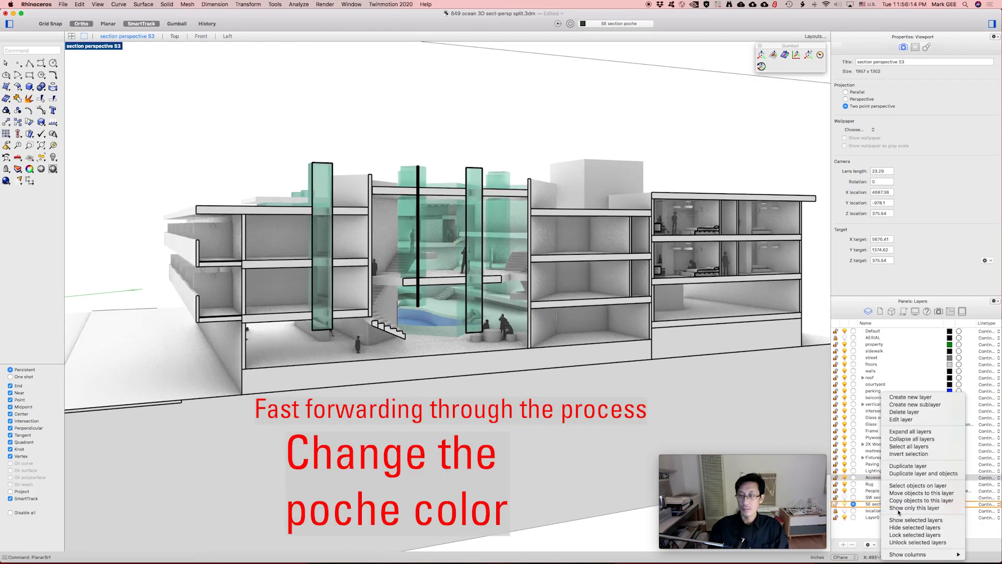
left_click(915, 508)
Set the SE section poche layer's display color to red and its material color to magenta.
left_click(949, 505)
left_click(643, 419)
left_click_drag(649, 465, 589, 466)
left_click(960, 504)
left_click(440, 214)
left_click(625, 428)
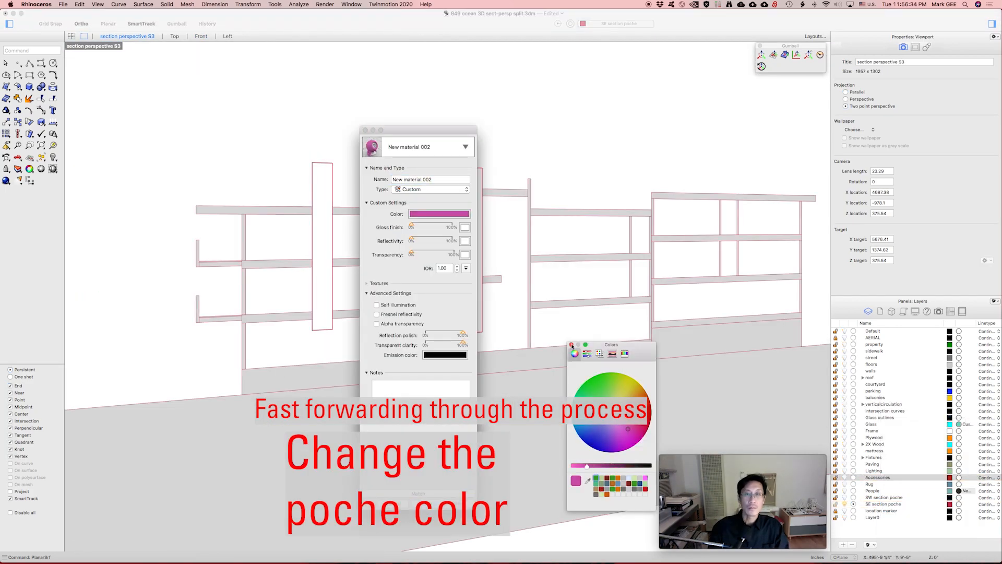
left_click(450, 503)
Change the type of the SE section poche layer's material and set its color to magenta again.
left_click(959, 505)
left_click(431, 190)
left_click(430, 196)
left_click(440, 215)
left_click(625, 427)
left_click(572, 345)
left_click(450, 504)
left_click(959, 504)
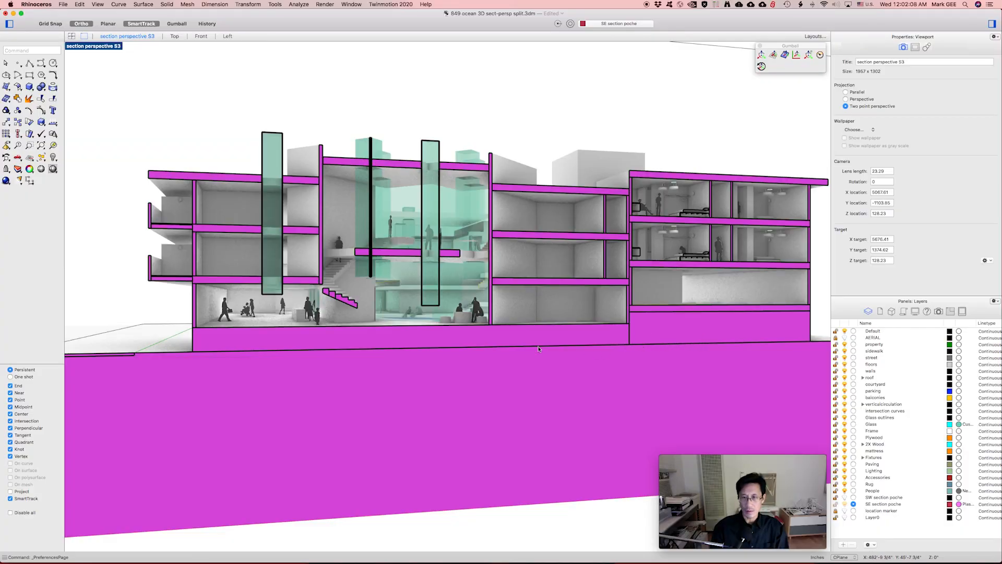
Turn off the edges of clipping plane objects in the Rendered display mode.
left_click(98, 4)
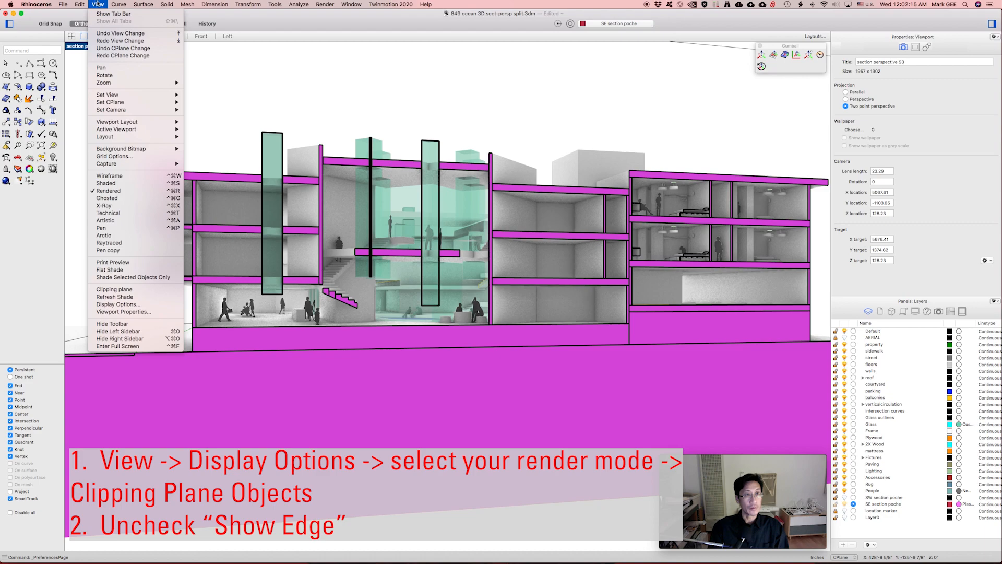
left_click(119, 305)
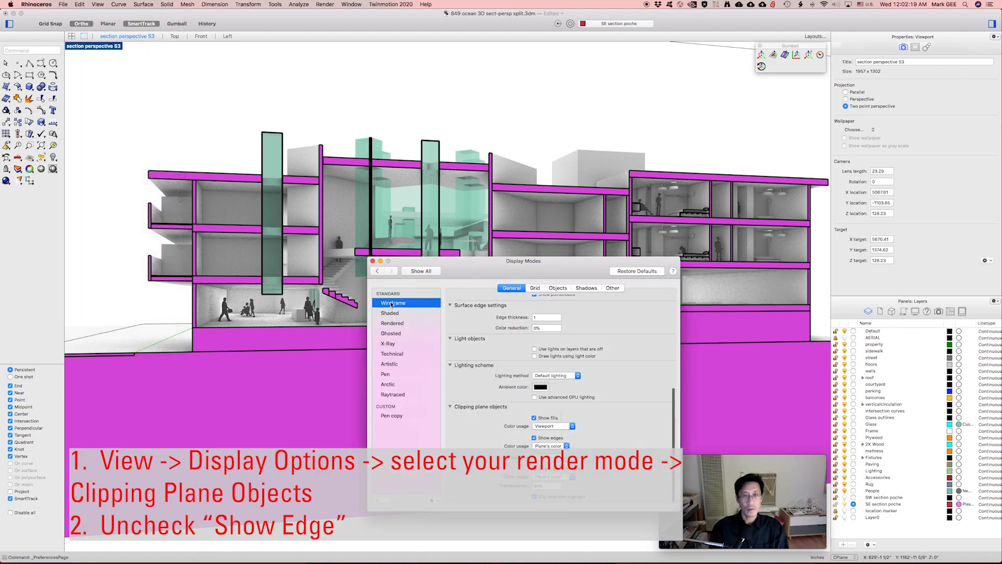
left_click(395, 323)
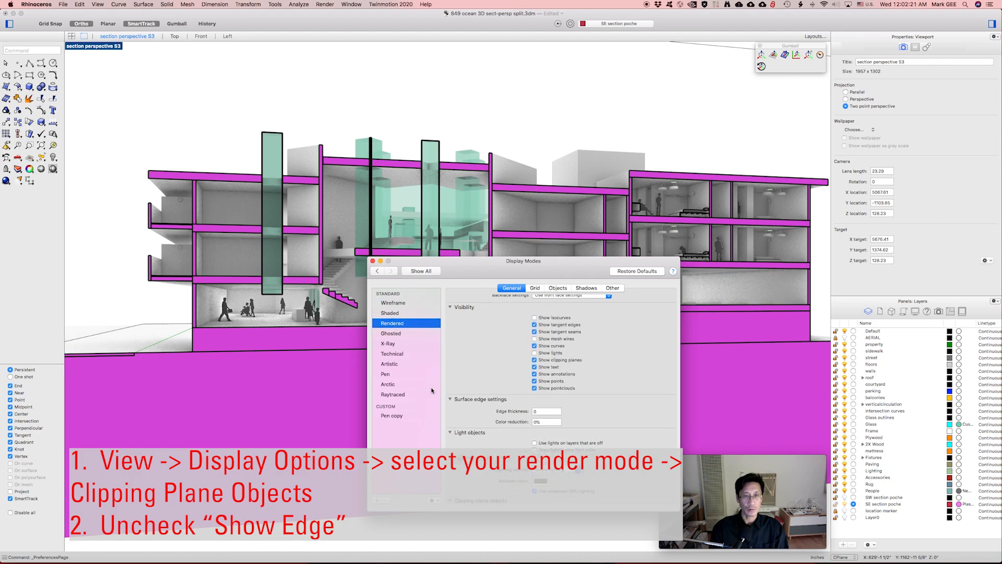
left_click_drag(519, 261, 518, 229)
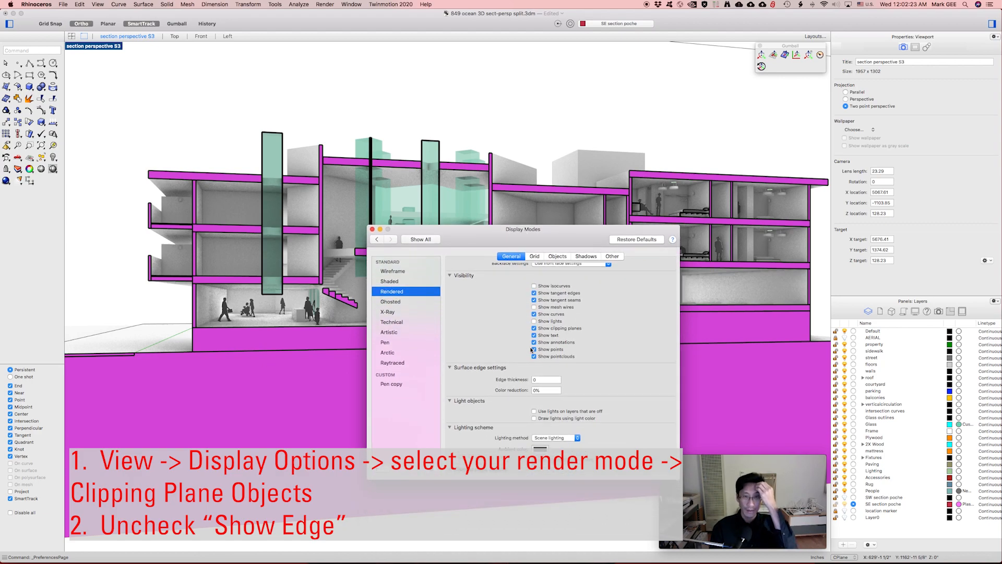
scroll(532, 349, "down", 5)
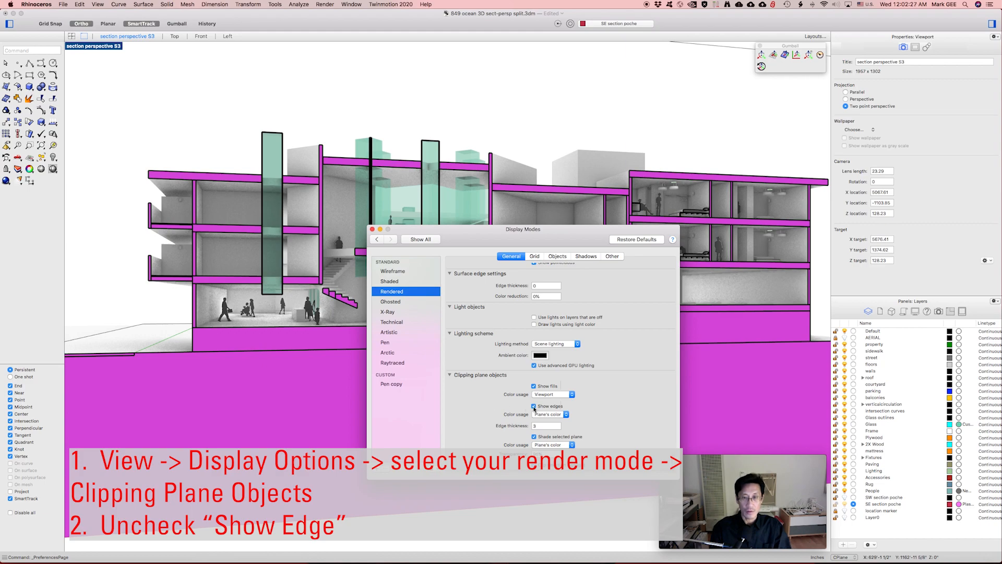
left_click(533, 406)
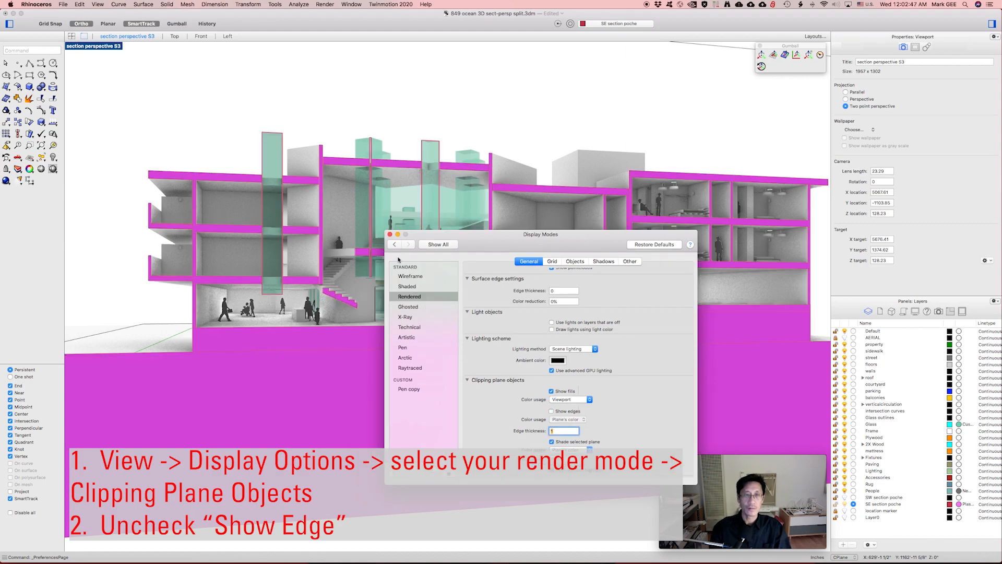
left_click(390, 235)
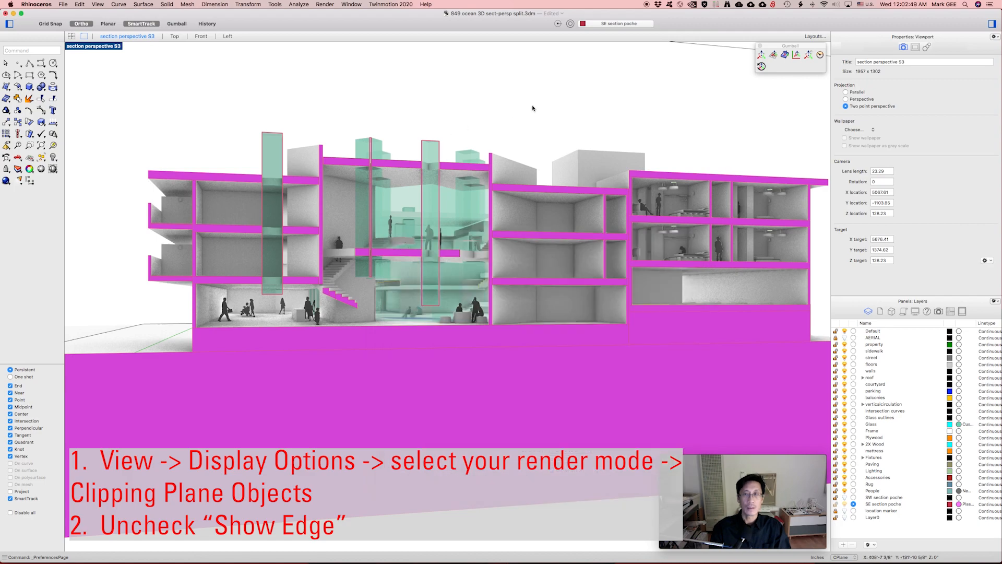
Show the saved named views and open the print settings.
left_click(939, 311)
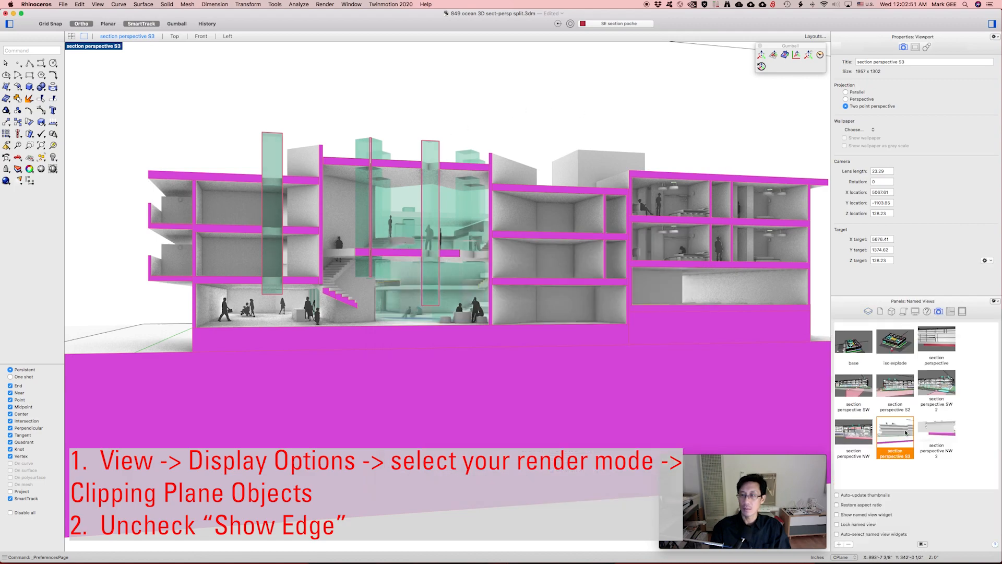
key("super+p")
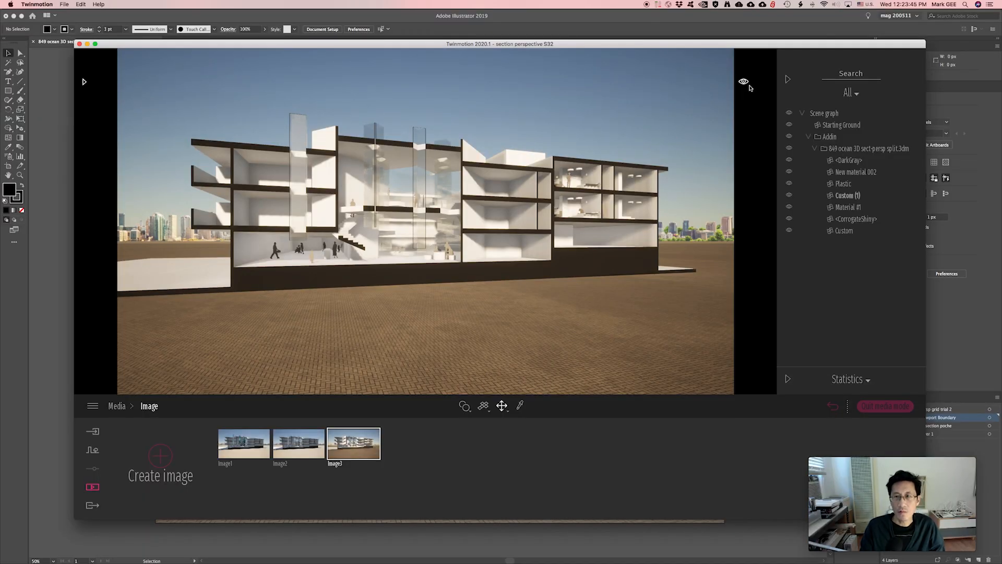
In Twinmotion, leave media mode and open the time-of-day setting for the section view.
left_click(744, 83)
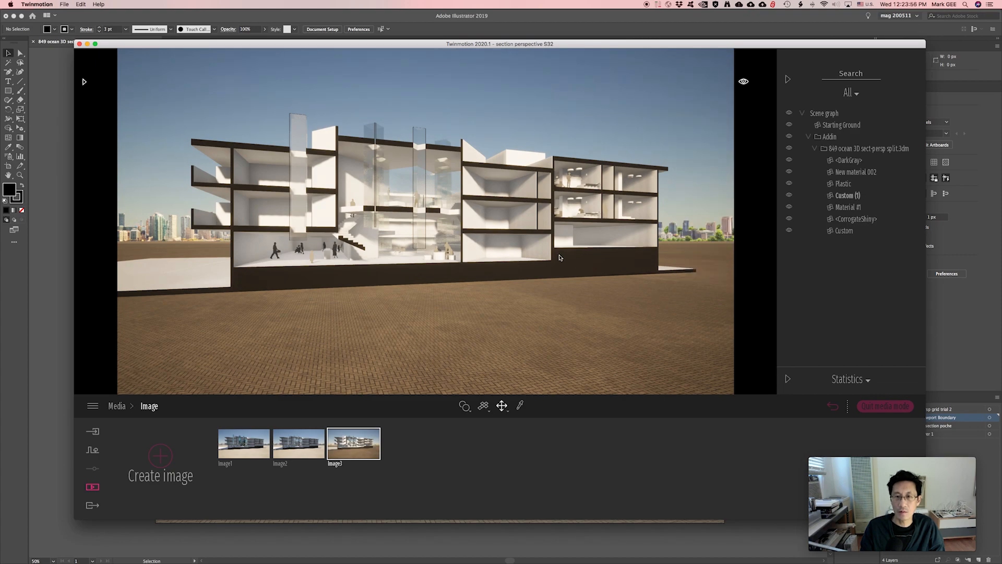
left_click(884, 407)
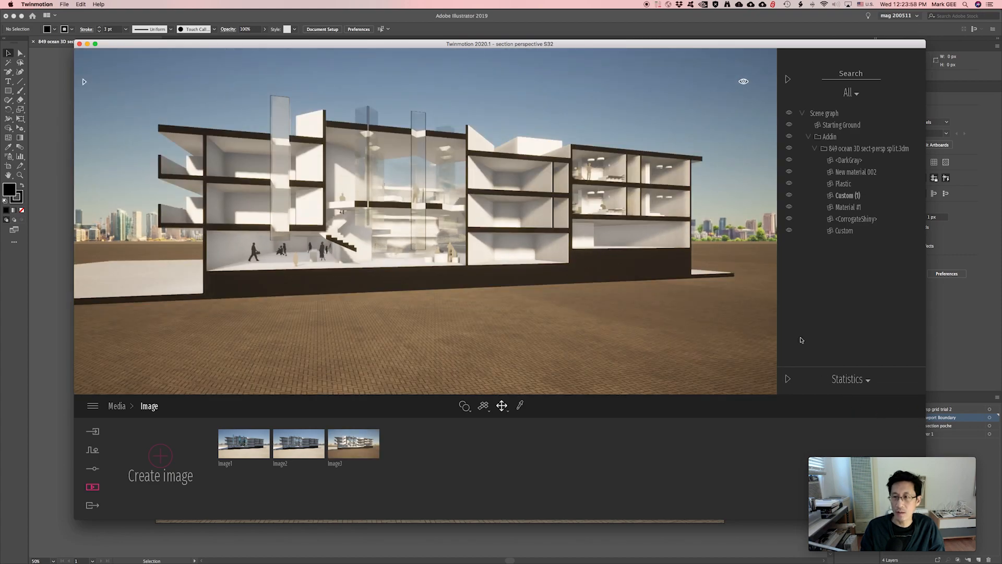
left_click(744, 82)
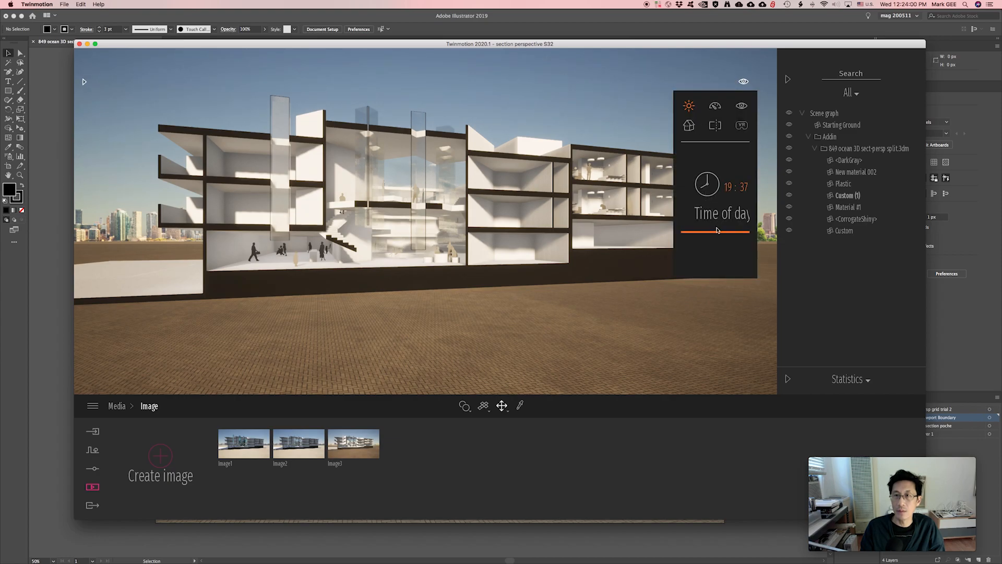
mouse_move(717, 233)
left_mouse_down()
mouse_move(717, 198)
mouse_move(716, 230)
left_mouse_up()
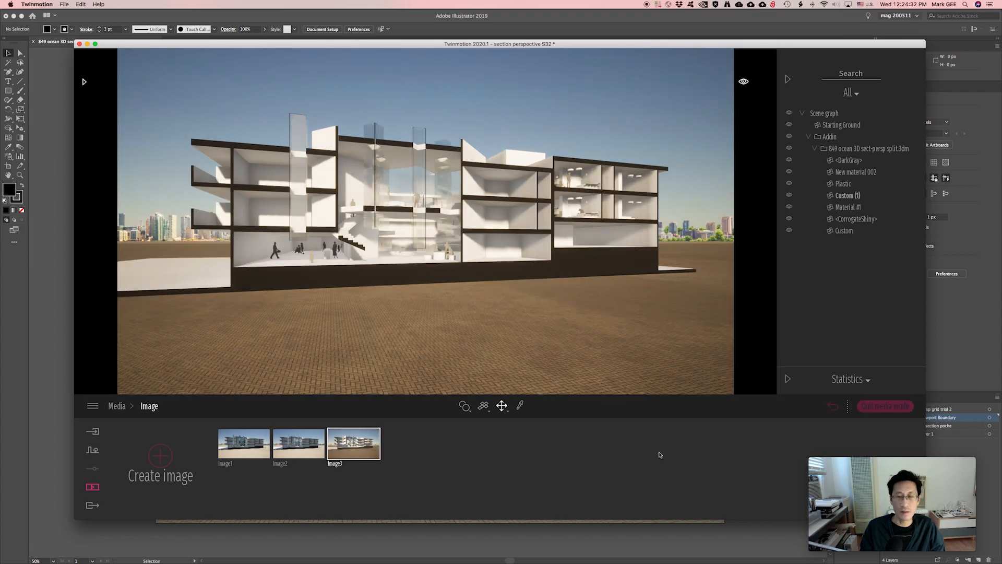
Switch back to the split section model in Rhino.
key("super+Tab")
key("super+Tab")
key("super+Tab")
key("super+Tab")
key("super+Tab")
key("super+Tab")
key("super+Tab")
key("super+Tab")
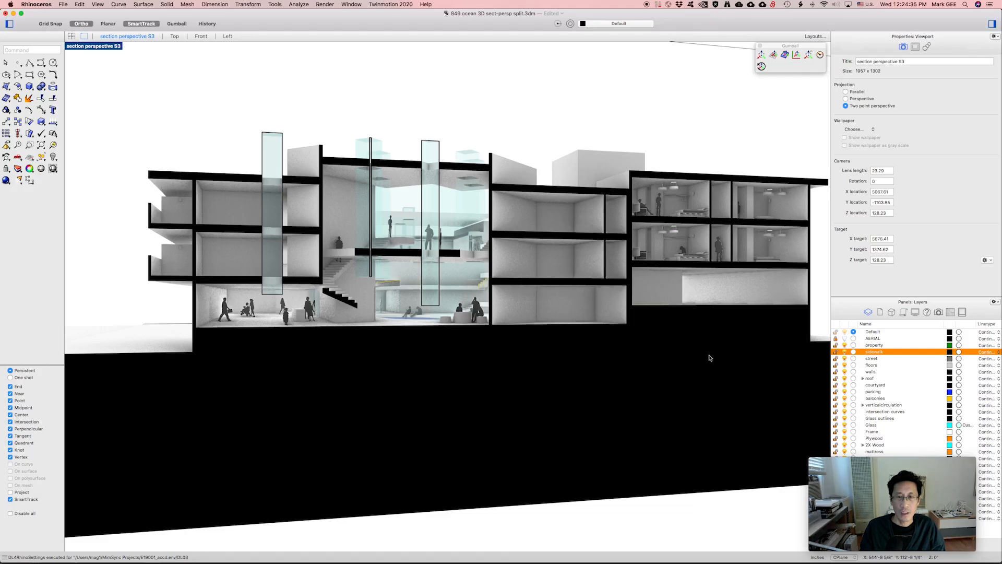
left_click_drag(879, 457, 729, 455)
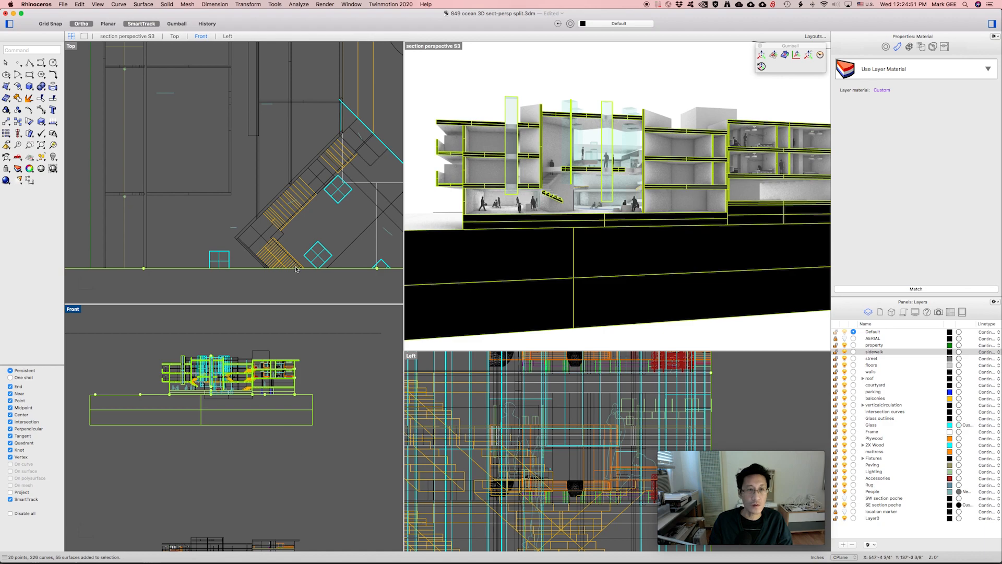
Move the selected section poche surfaces and curves horizontally away from the building in the Front view.
scroll(599, 244, "down", 5)
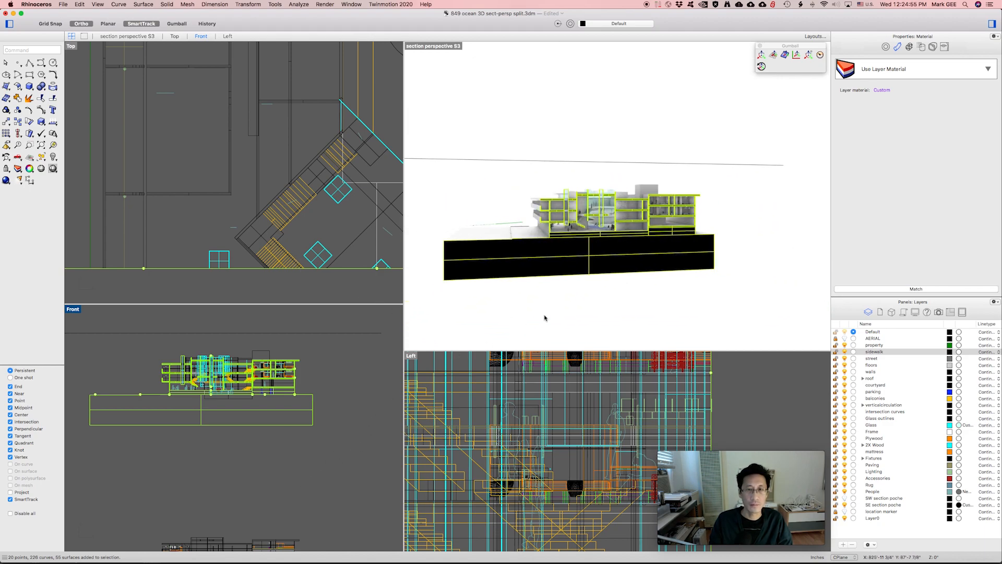
key("Return")
left_click(246, 466)
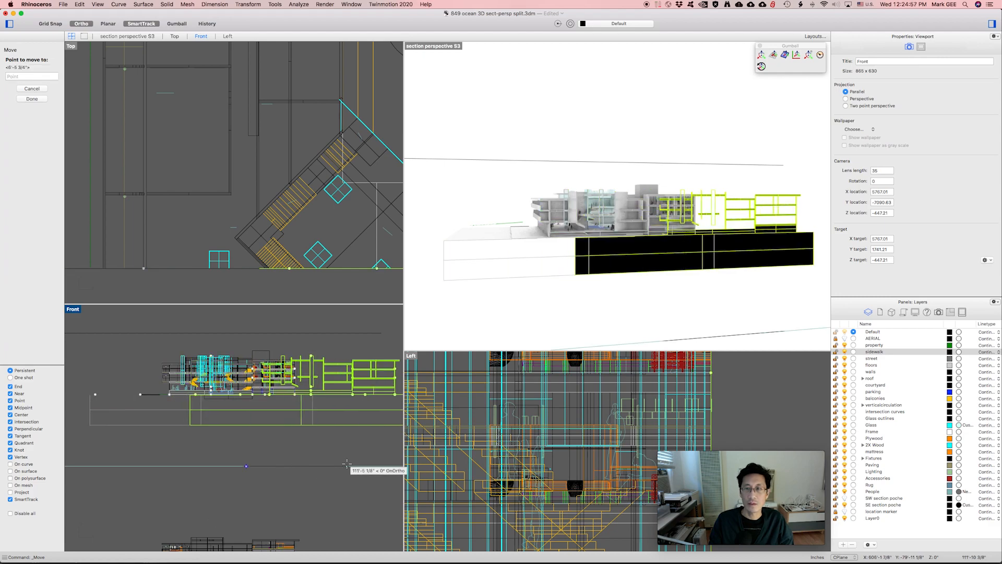
left_click(360, 465)
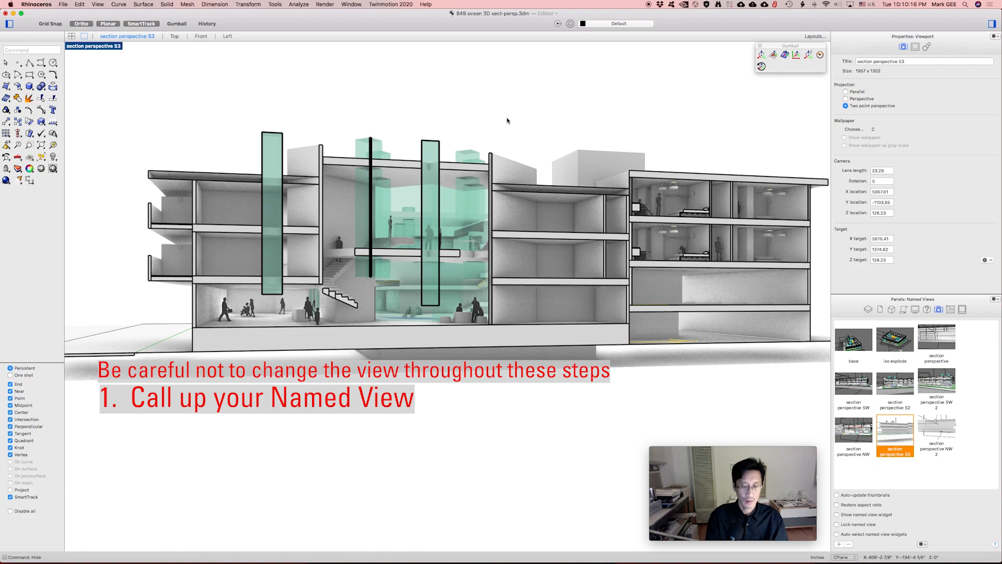
Show the hidden objects and disable the clipping plane that cuts the section perspective S3 view.
key("Return")
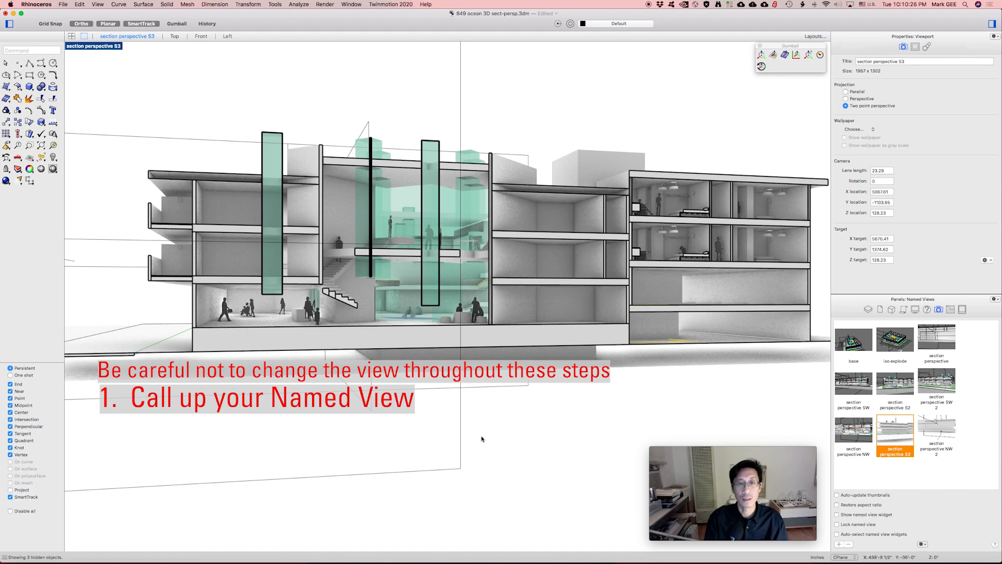
left_click(442, 453)
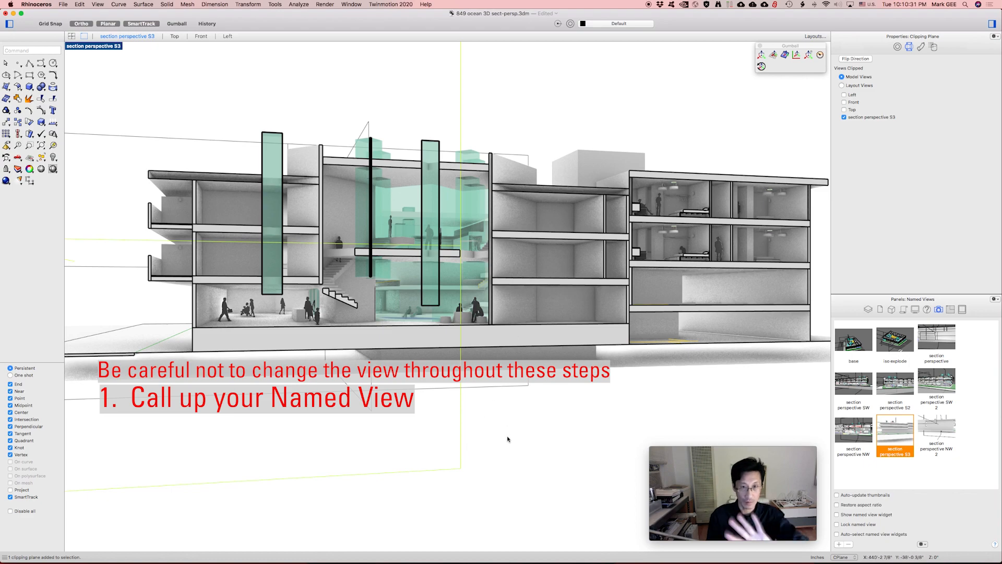
type("DisableClippingPlane")
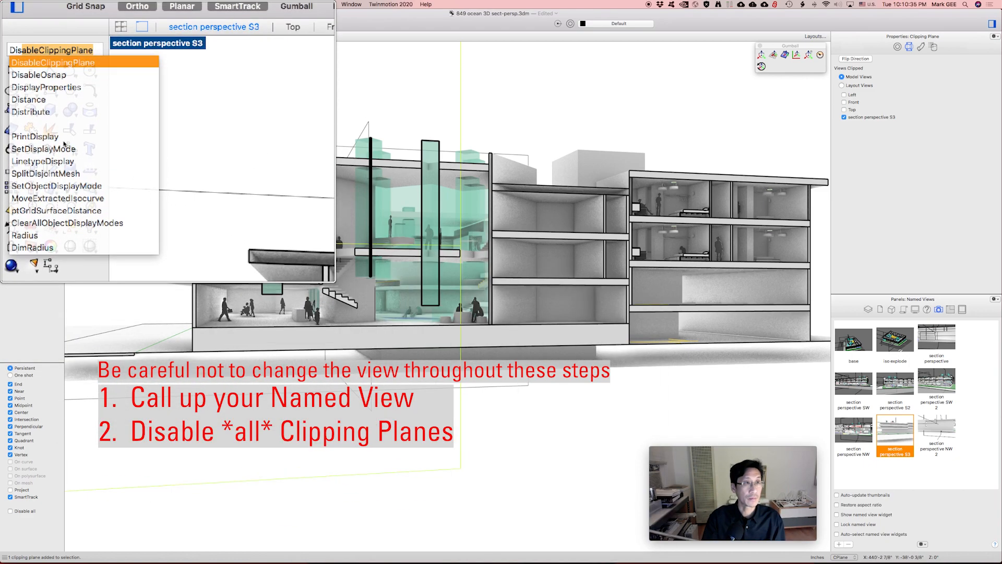
key("Return")
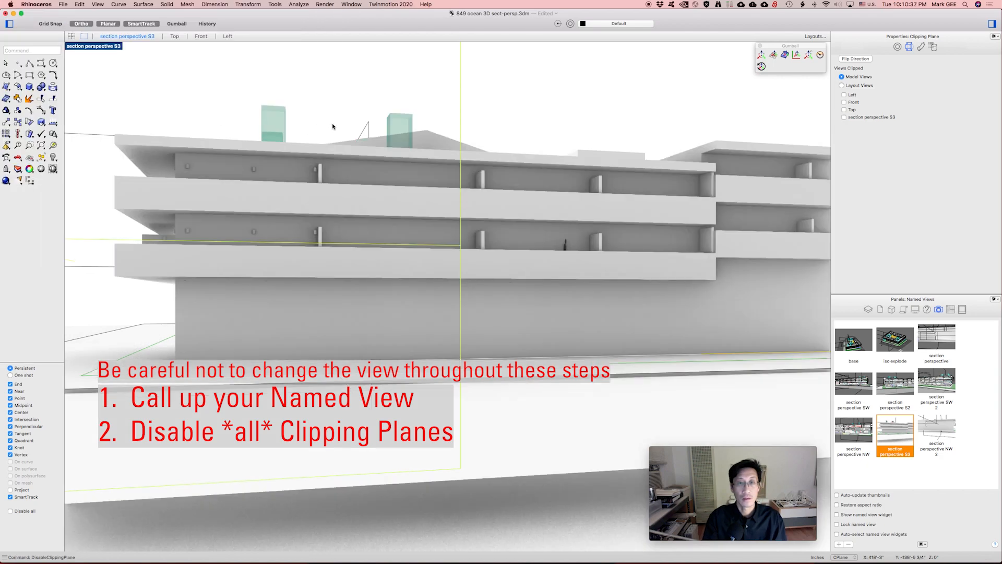
key("Escape")
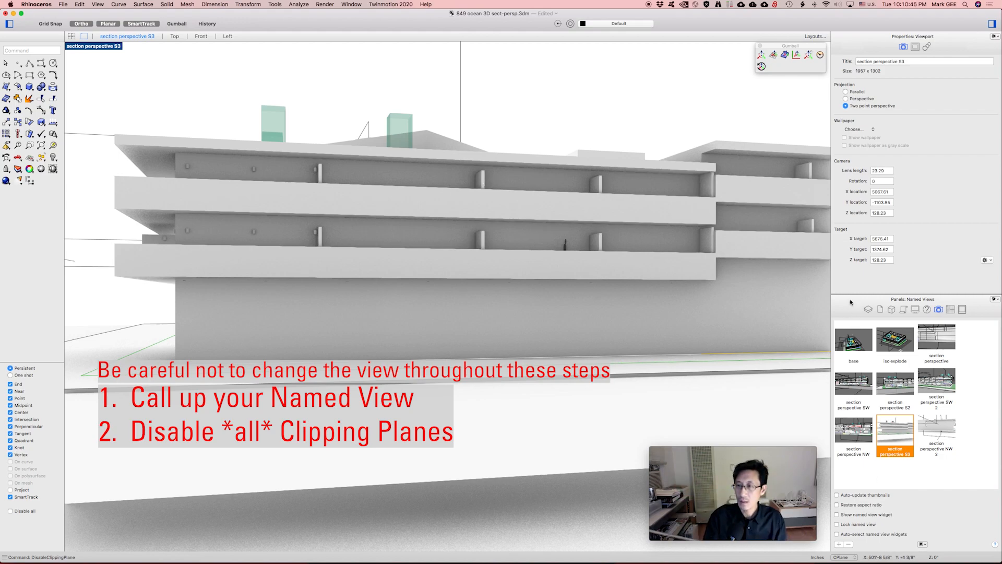
Isolate the SE section poche layer so all other layers are hidden.
left_click(868, 309)
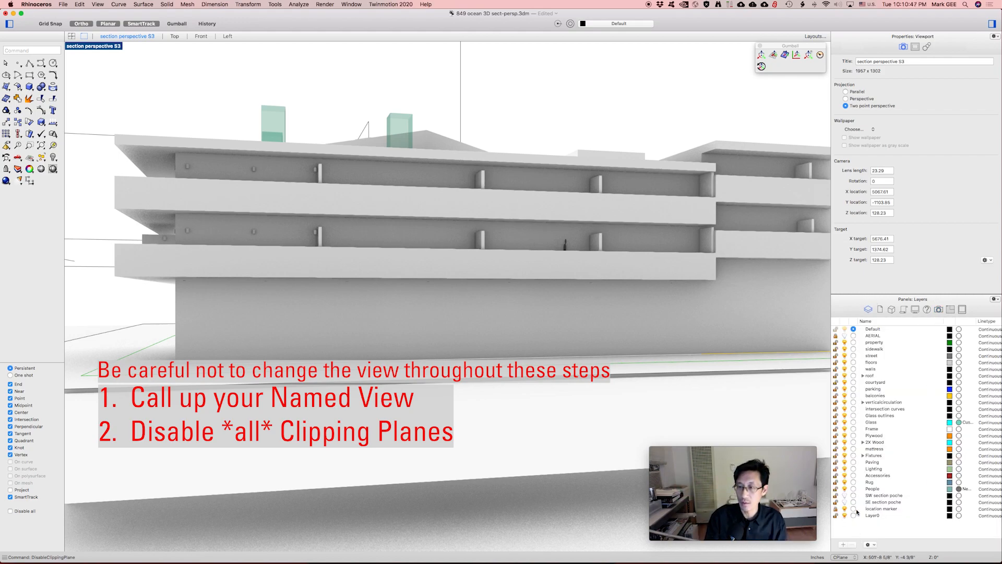
left_click(879, 503)
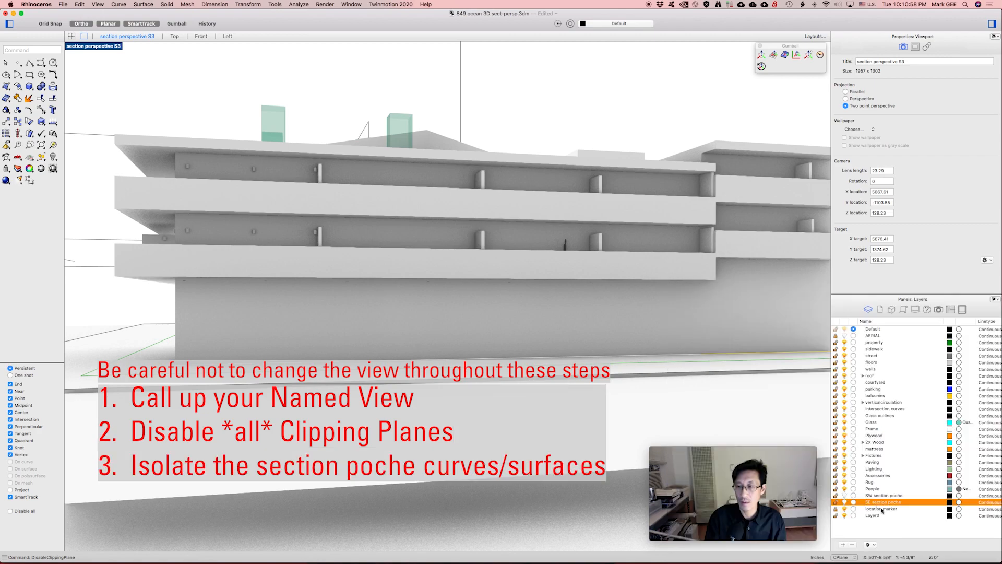
right_click(881, 504)
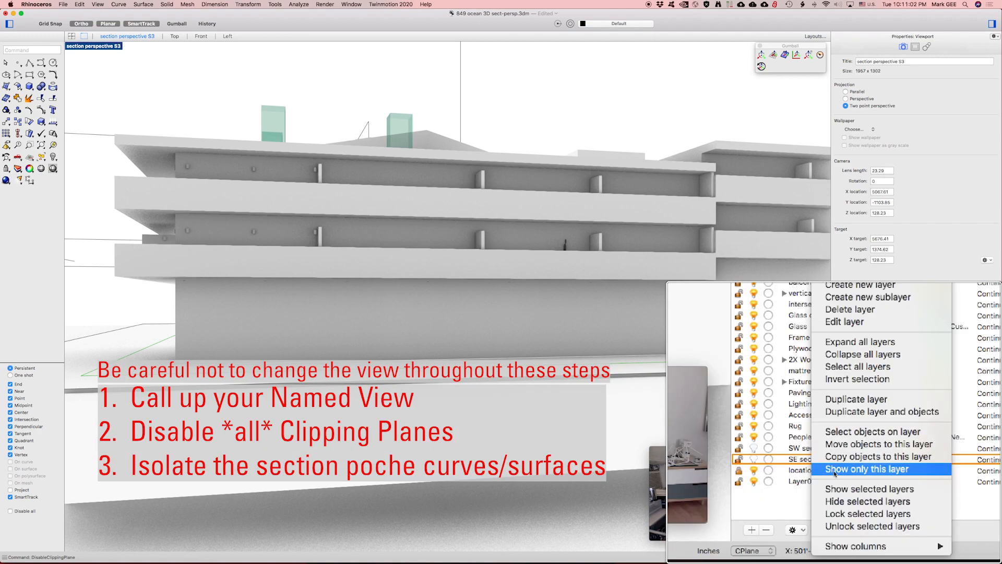
left_click(894, 508)
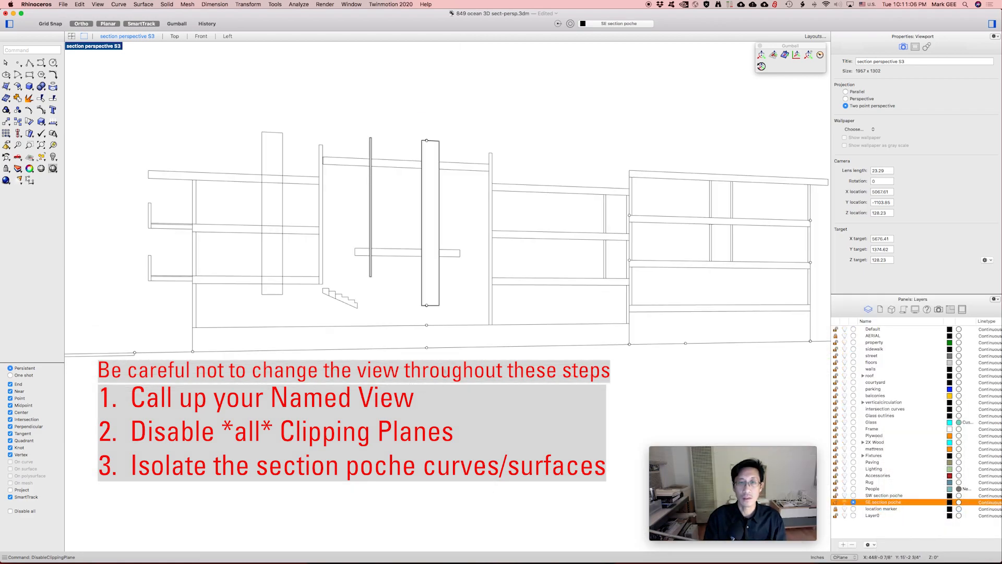
Select all isolated section poche curves and start exporting the selection to the DL03 section perspective project folder.
key("super+a")
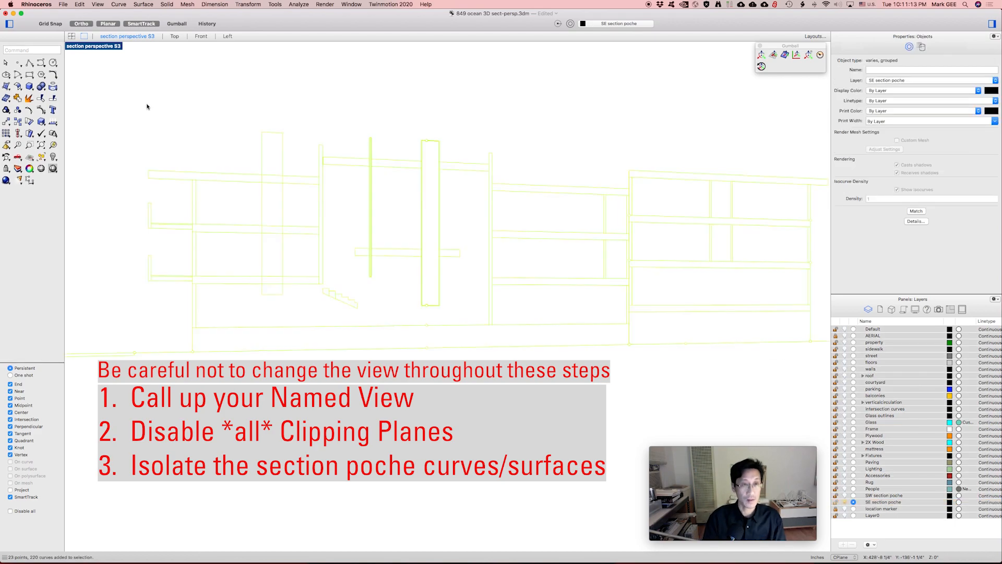
left_click(62, 5)
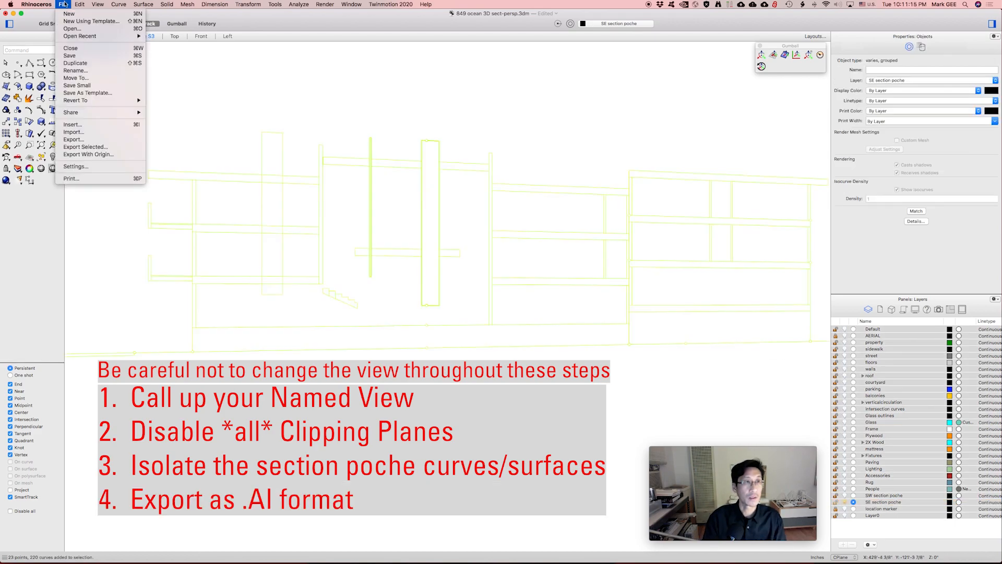
left_click(74, 148)
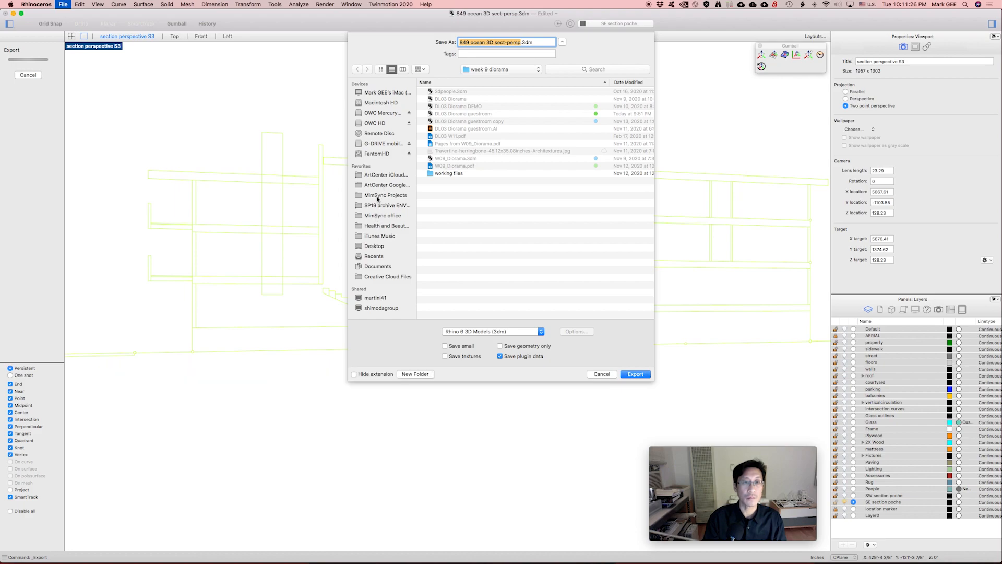
left_click(376, 196)
double_click(452, 242)
double_click(464, 225)
Name the export file "849 ocean 3D sect-persp demo" and set its format to Adobe Illustrator (ai).
left_click(520, 44)
type("demp")
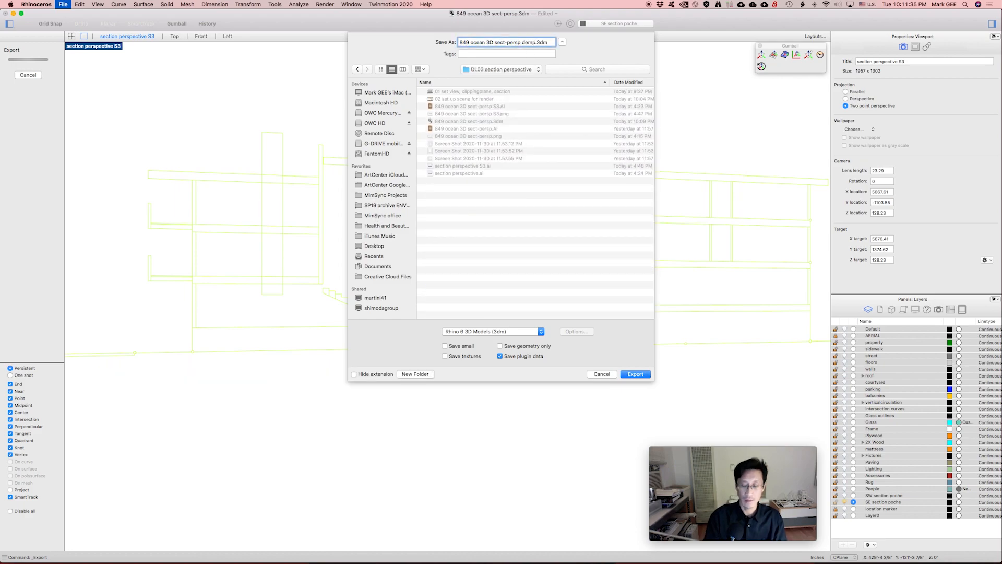
left_click(477, 333)
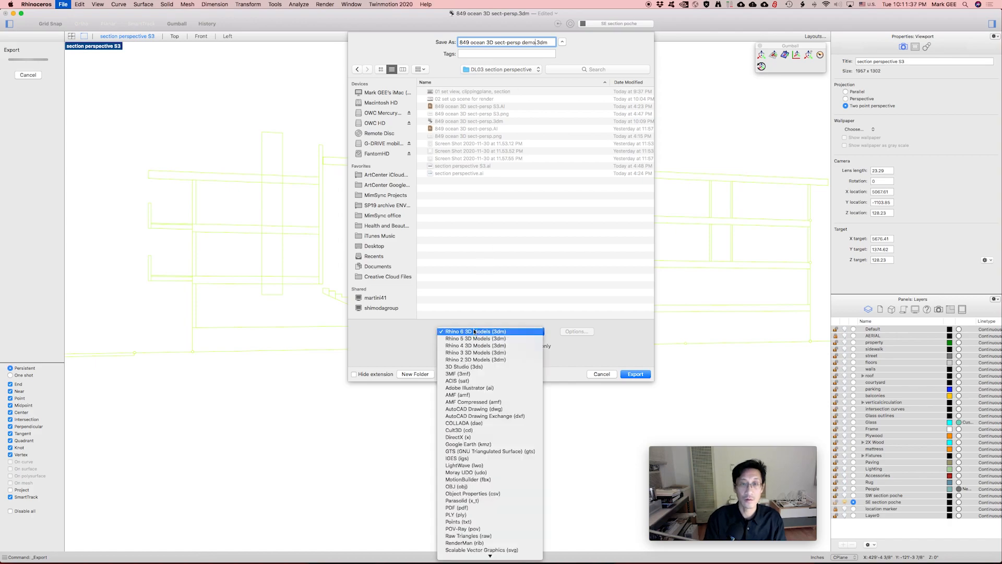
left_click(470, 388)
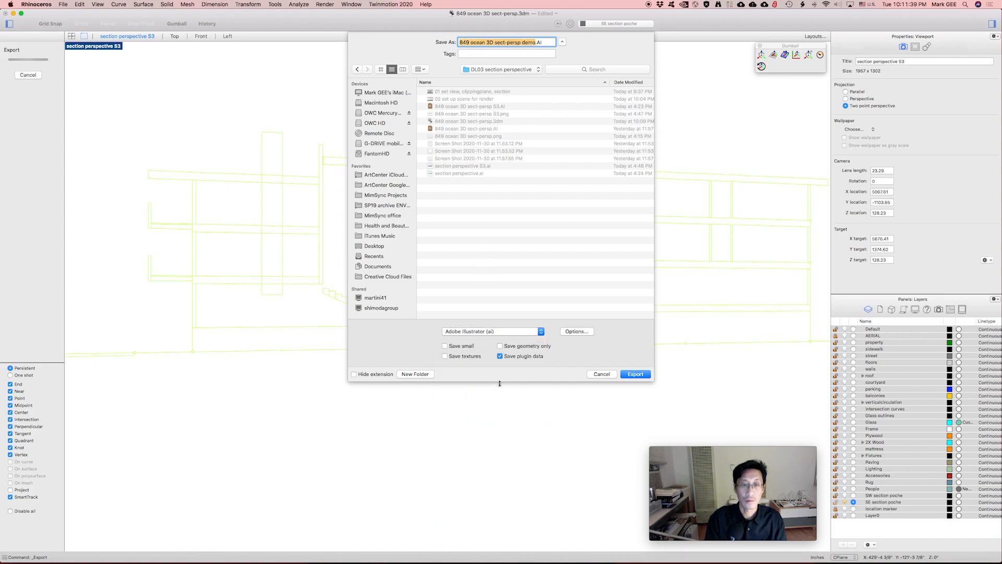
Turn off saving plugin data and export the file as an RGB snapshot of the current view, including the viewport boundary.
left_click(500, 357)
left_click(630, 375)
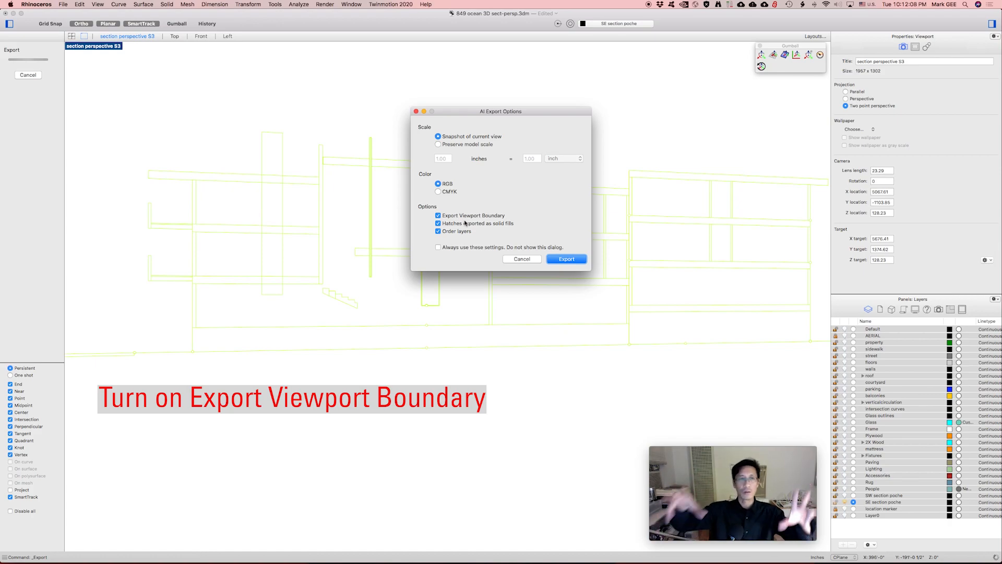
left_click(572, 264)
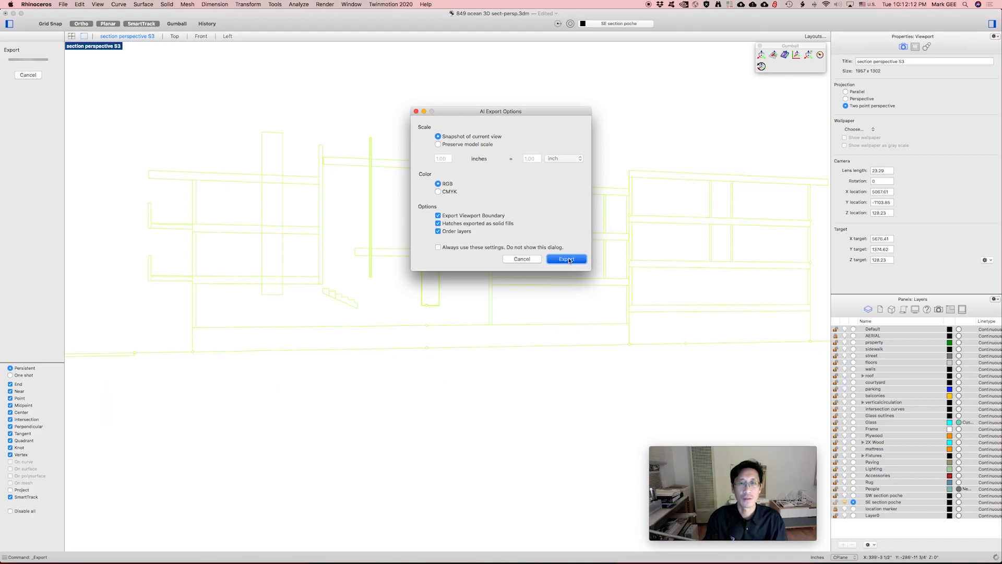